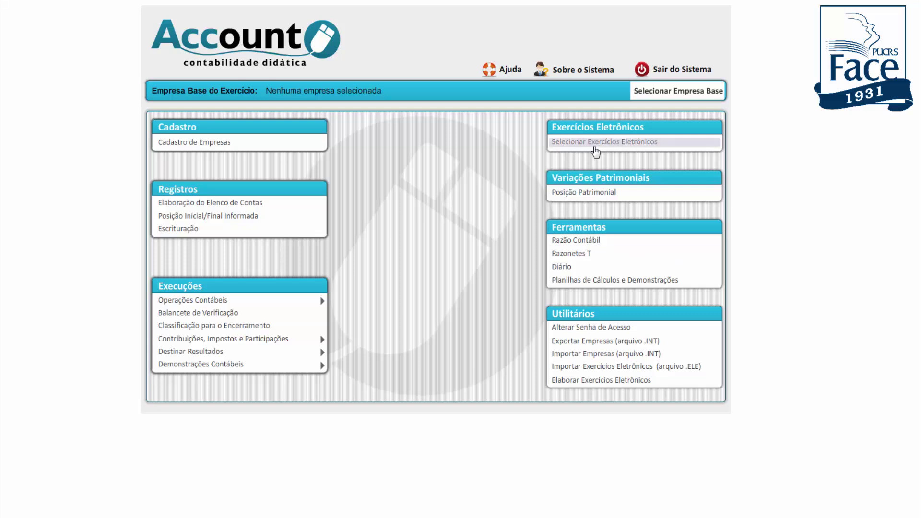
Choose a different electronic exercise, browsing to another professor's Exame Suficiência CFC discipline
{"action": "left_click", "coordinate": [595, 144]}
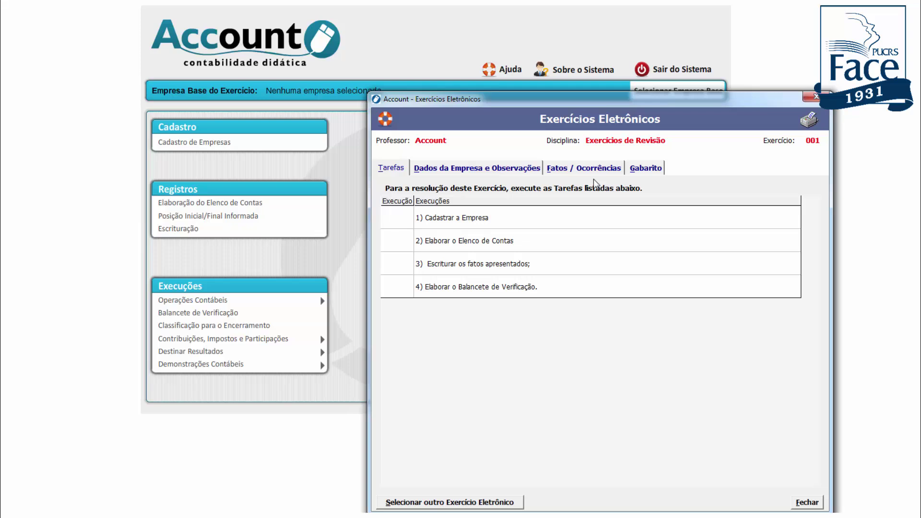
{"action": "left_click", "coordinate": [444, 505]}
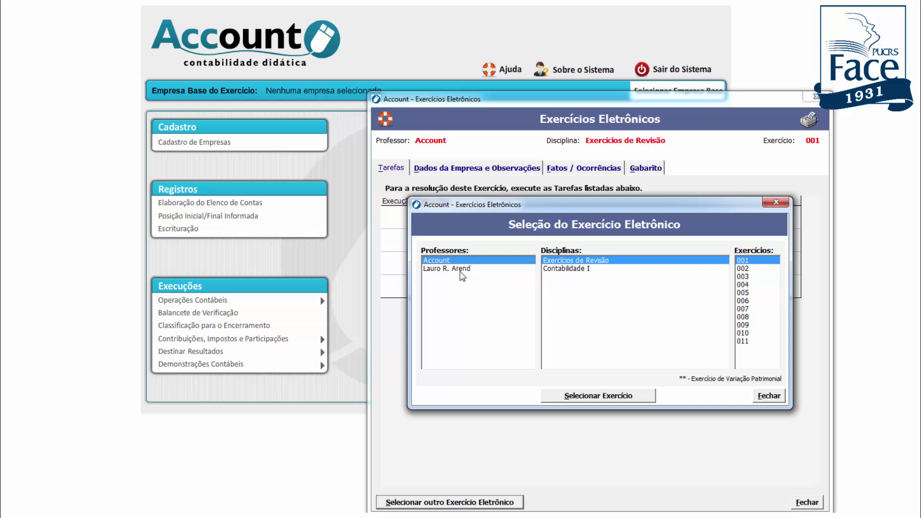
{"action": "left_click", "coordinate": [454, 270]}
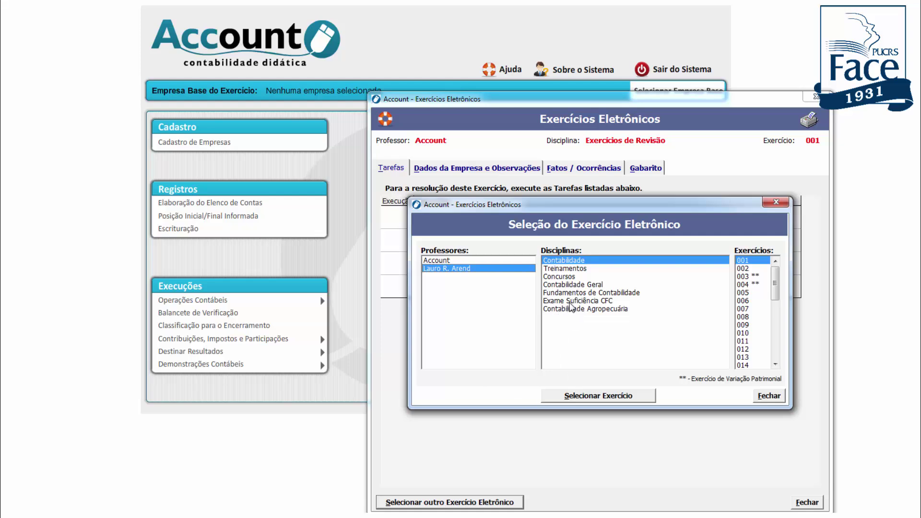
{"action": "left_click", "coordinate": [569, 302]}
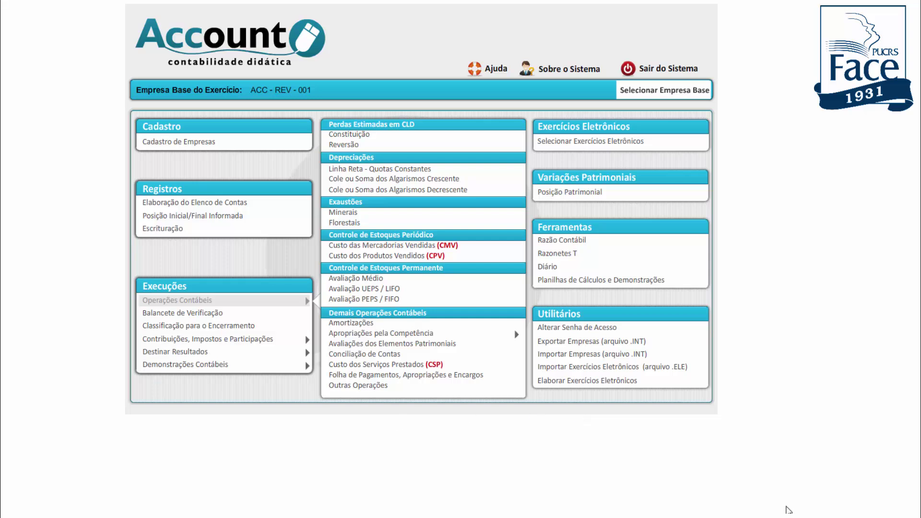
{"action": "left_click", "coordinate": [787, 508]}
{"action": "left_click", "coordinate": [621, 149]}
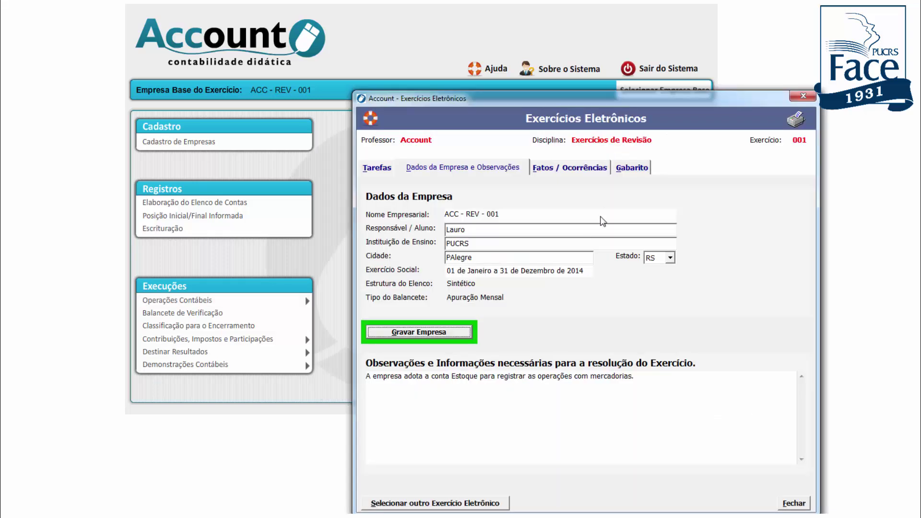
{"action": "left_click", "coordinate": [440, 504]}
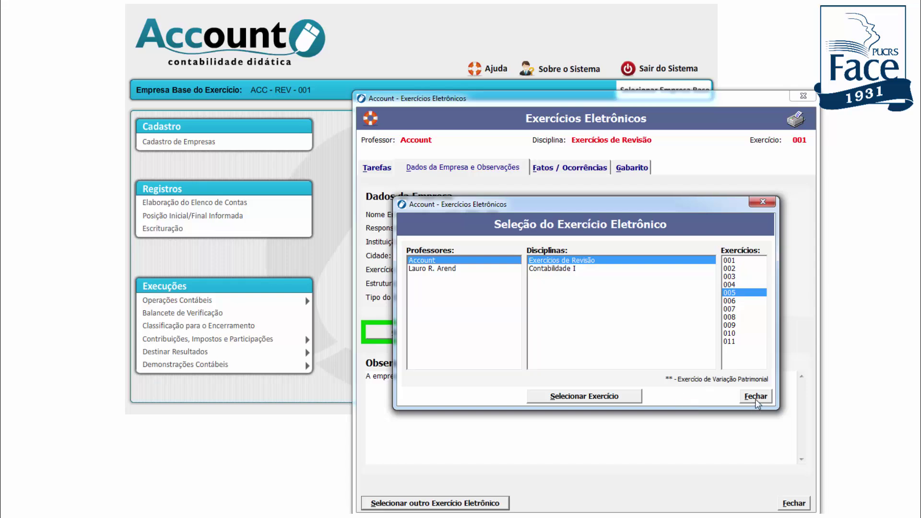
{"action": "left_click", "coordinate": [756, 397]}
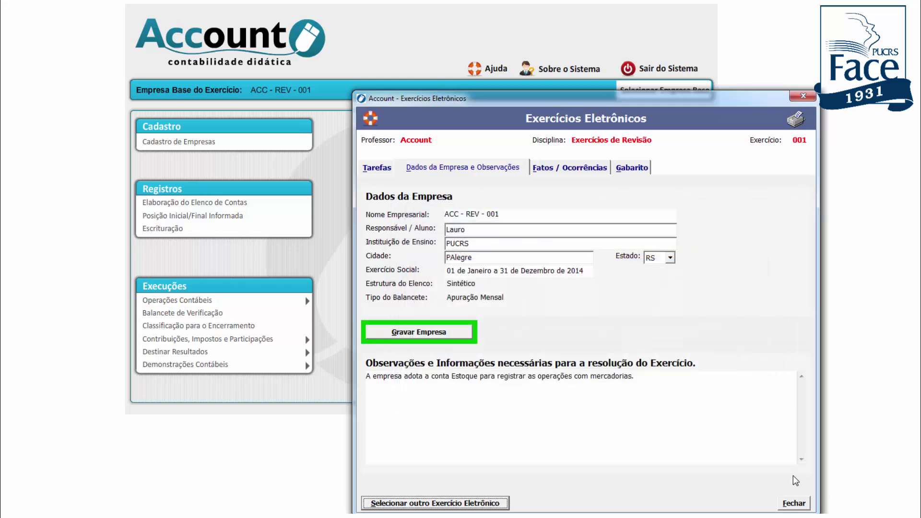
{"action": "left_click", "coordinate": [794, 504]}
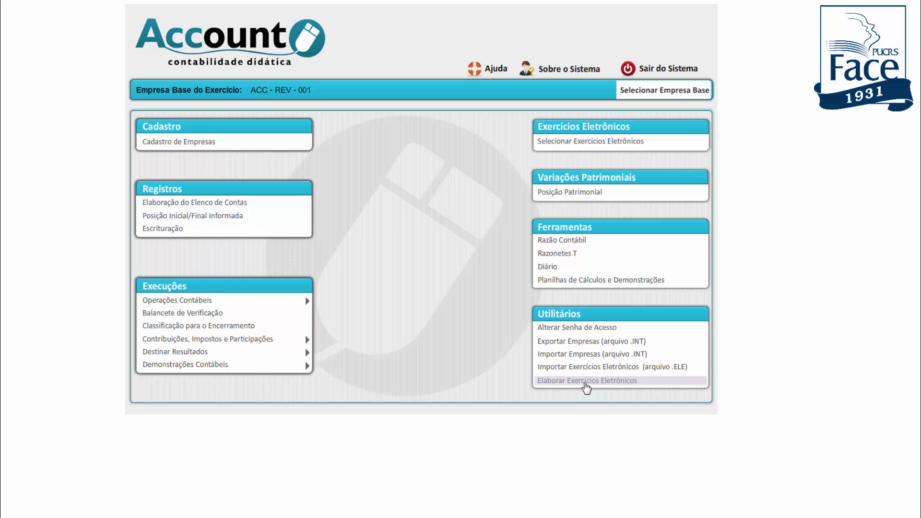
Log in to the Elaborar Exercícios Eletrônicos authoring module with the user's credentials
{"action": "left_click", "coordinate": [586, 382]}
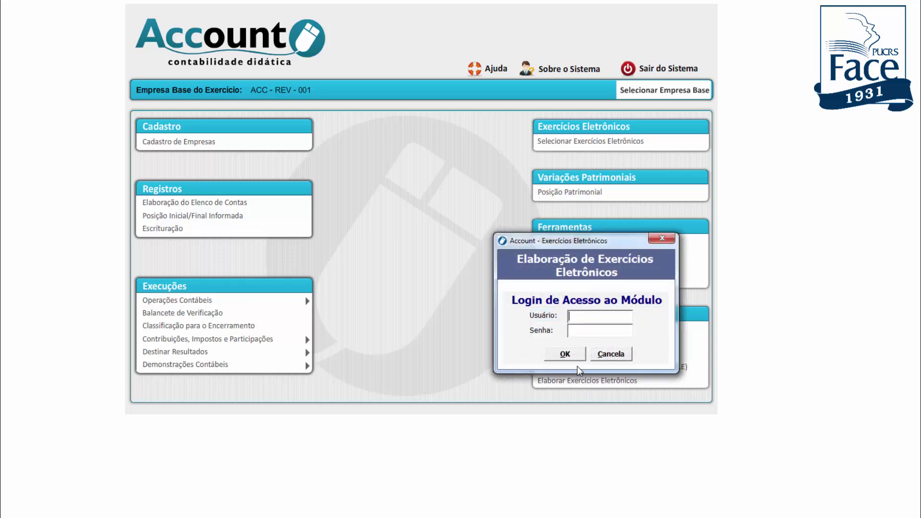
{"action": "key", "text": "Return"}
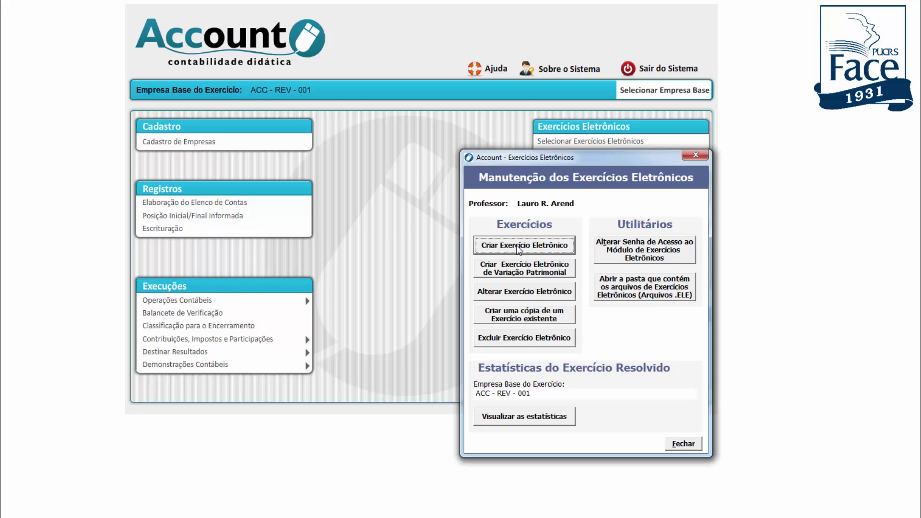
Start a new electronic exercise in Inclusão mode, checking the Disciplina list without choosing one
{"action": "left_click", "coordinate": [517, 248]}
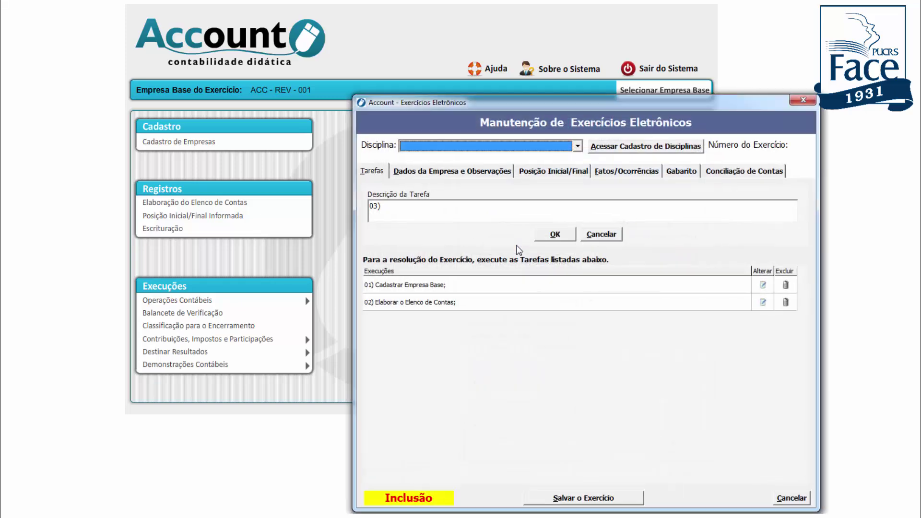
{"action": "left_click", "coordinate": [578, 146]}
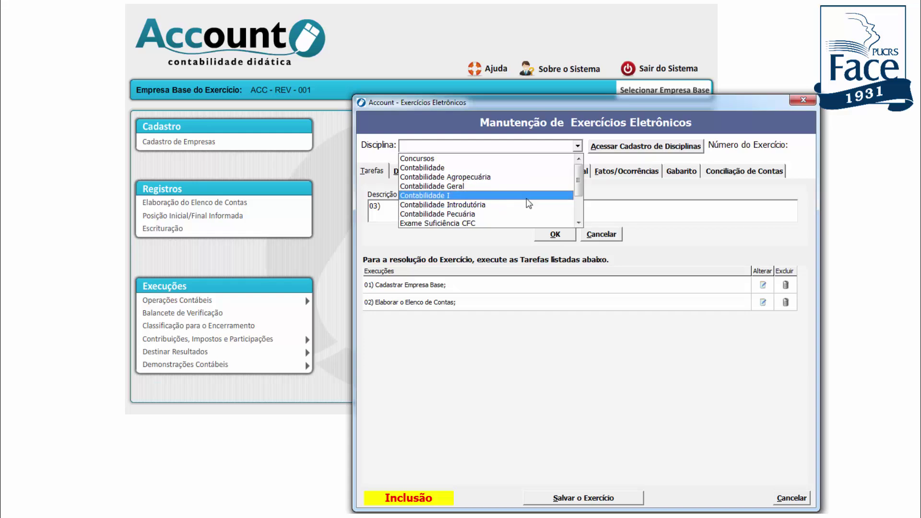
{"action": "left_click", "coordinate": [614, 199]}
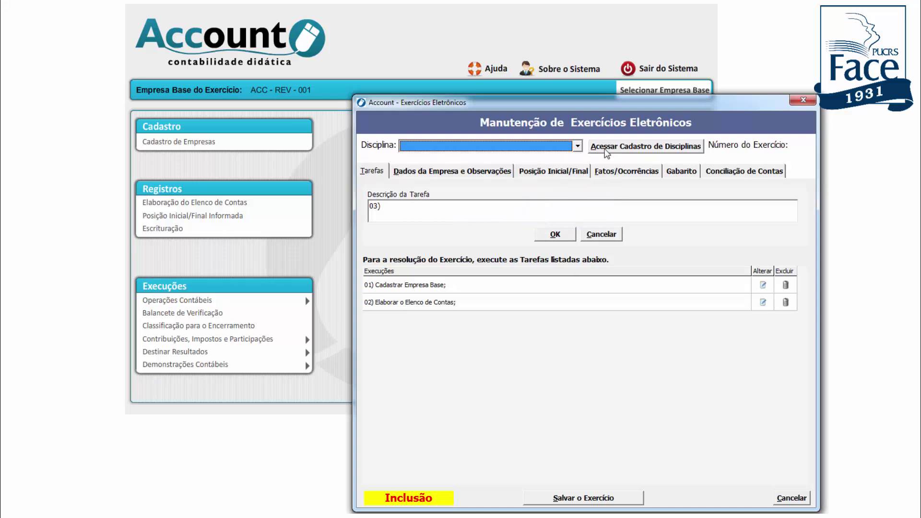
{"action": "left_click", "coordinate": [612, 147]}
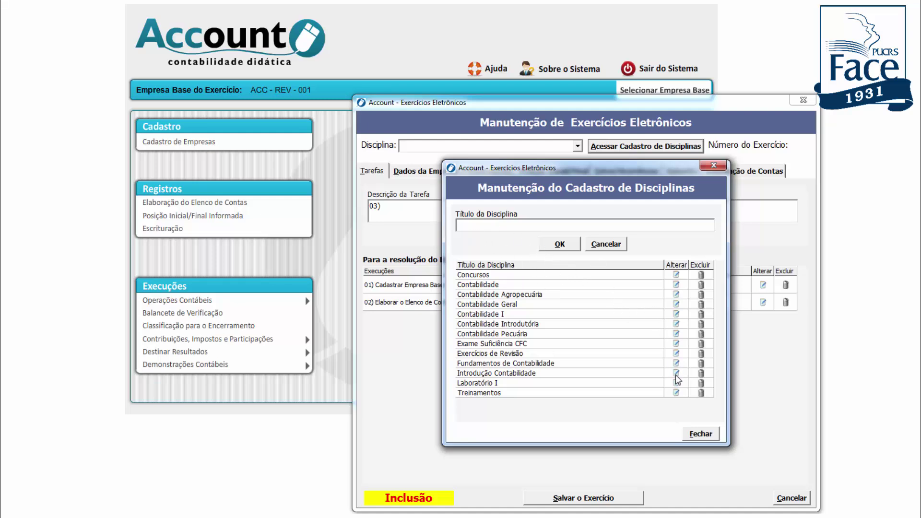
{"action": "left_click", "coordinate": [701, 435]}
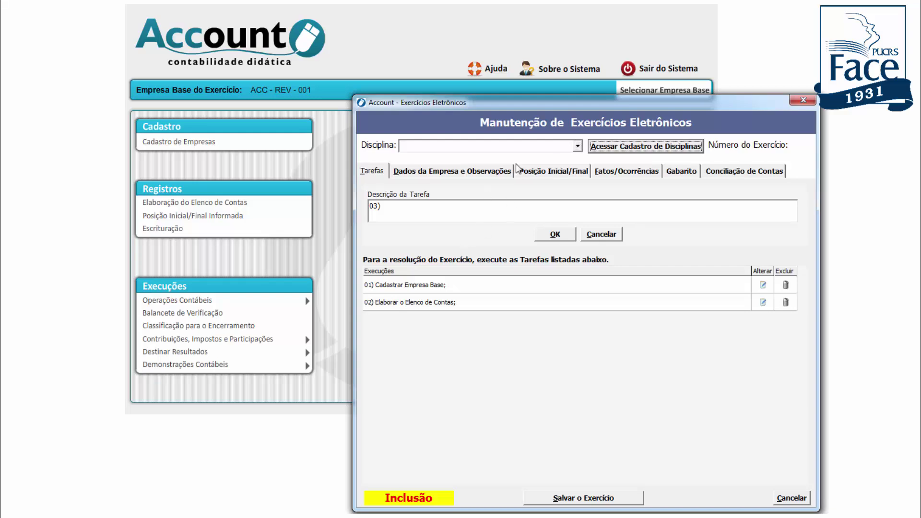
Browse the Dados da Empresa, Posição Inicial/Final, Fatos/Ocorrências and Gabarito pages of the new exercise
{"action": "left_click", "coordinate": [465, 175]}
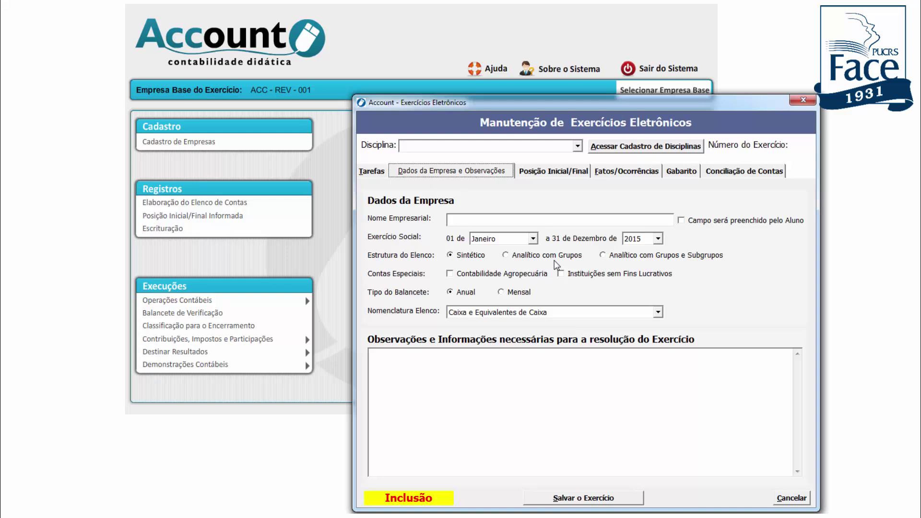
{"action": "left_click", "coordinate": [560, 173]}
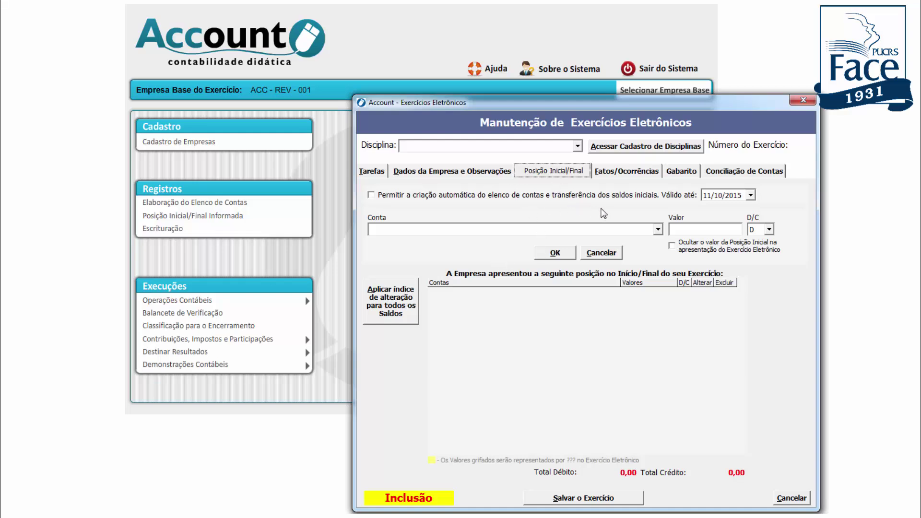
{"action": "left_click", "coordinate": [620, 173]}
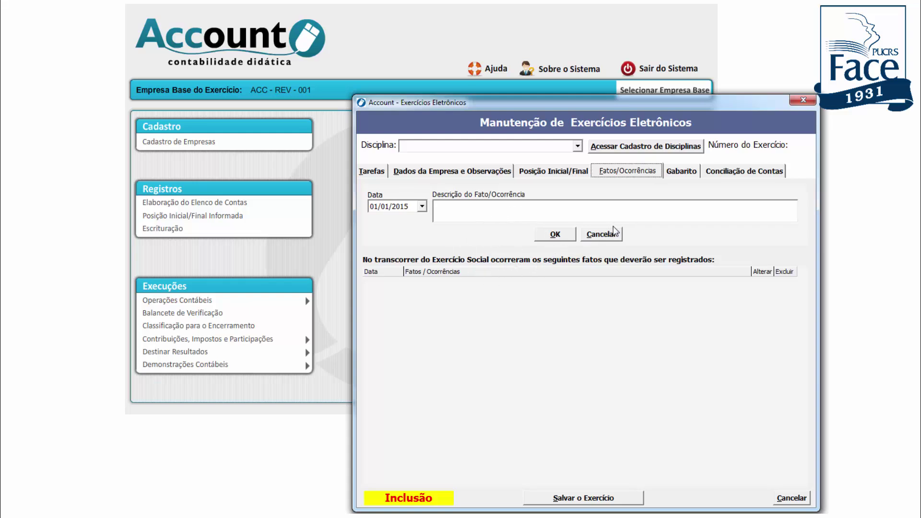
{"action": "left_click", "coordinate": [669, 174]}
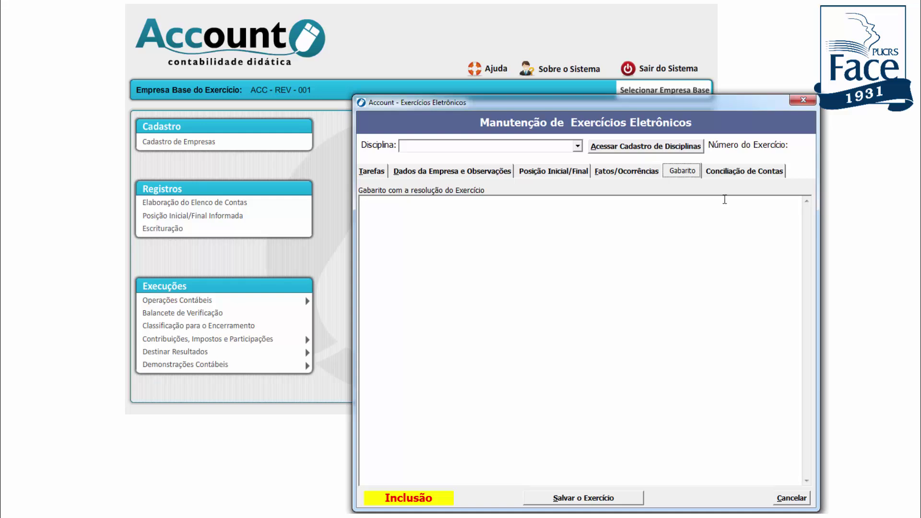
View Conciliação de Contas and Tarefas, then cancel the new exercise and confirm with Sim
{"action": "left_click", "coordinate": [737, 174]}
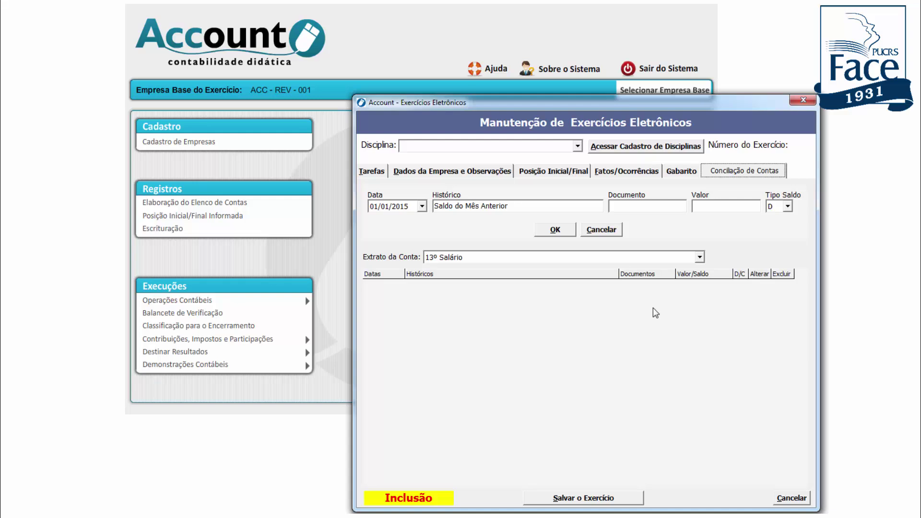
{"action": "left_click", "coordinate": [367, 170]}
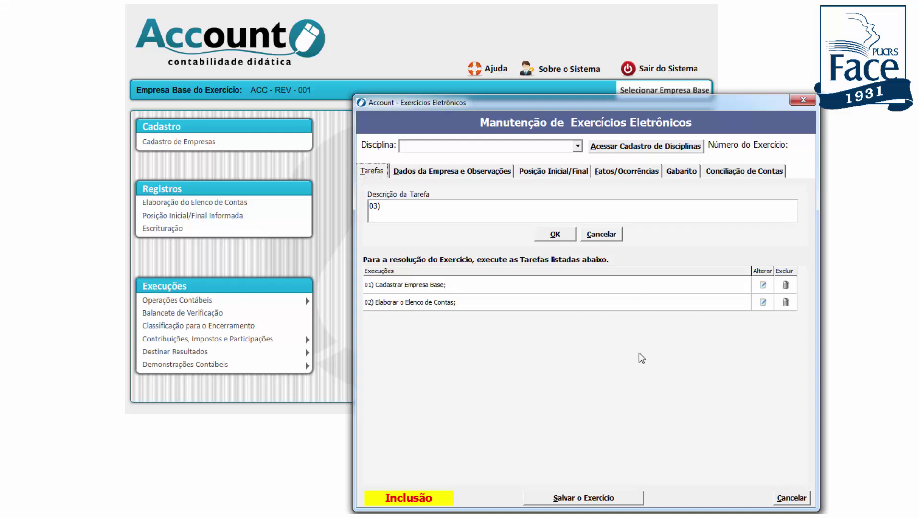
{"action": "left_click", "coordinate": [792, 500]}
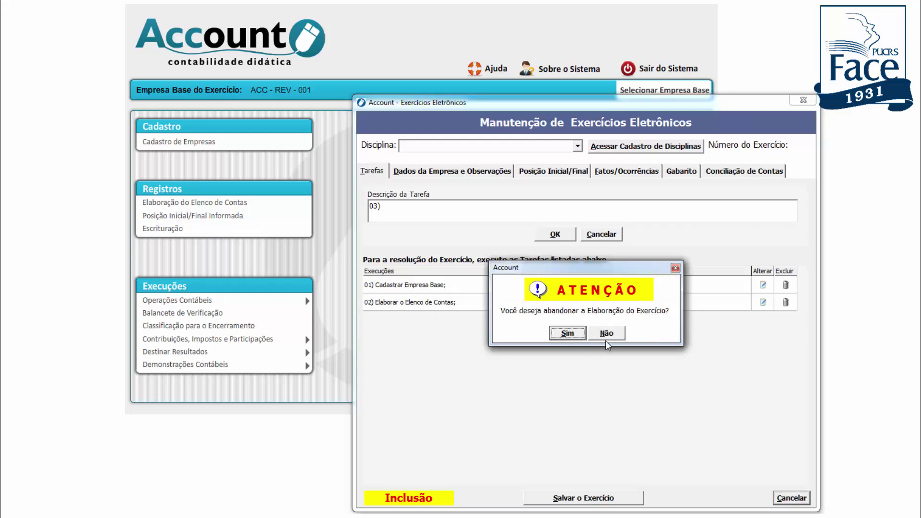
{"action": "left_click", "coordinate": [564, 335]}
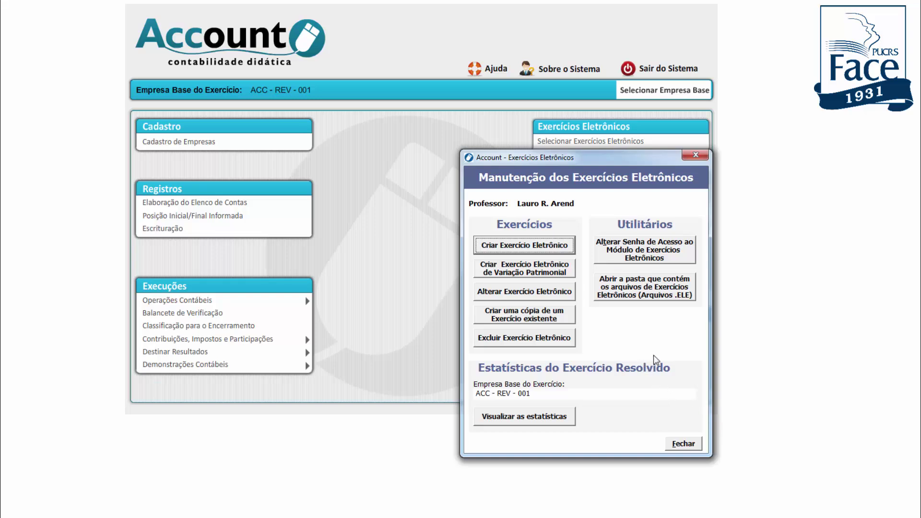
{"action": "left_click", "coordinate": [684, 444]}
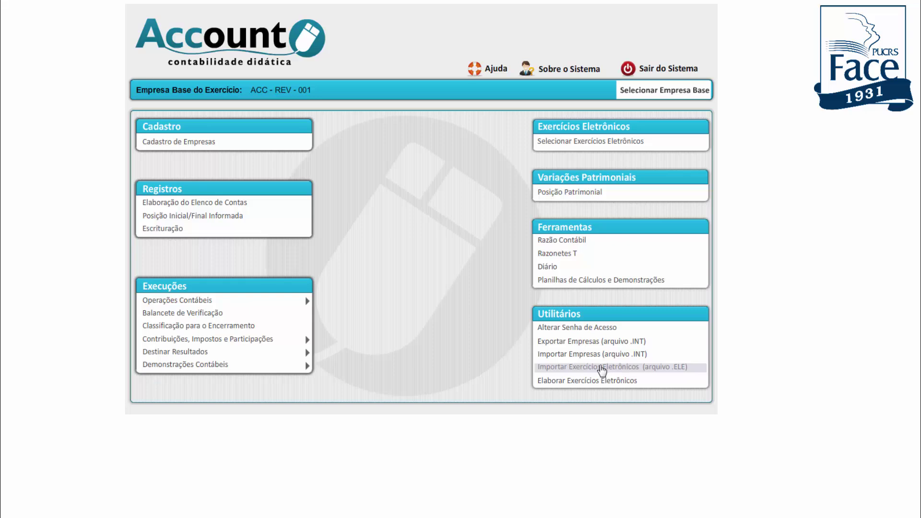
{"action": "left_click", "coordinate": [602, 369]}
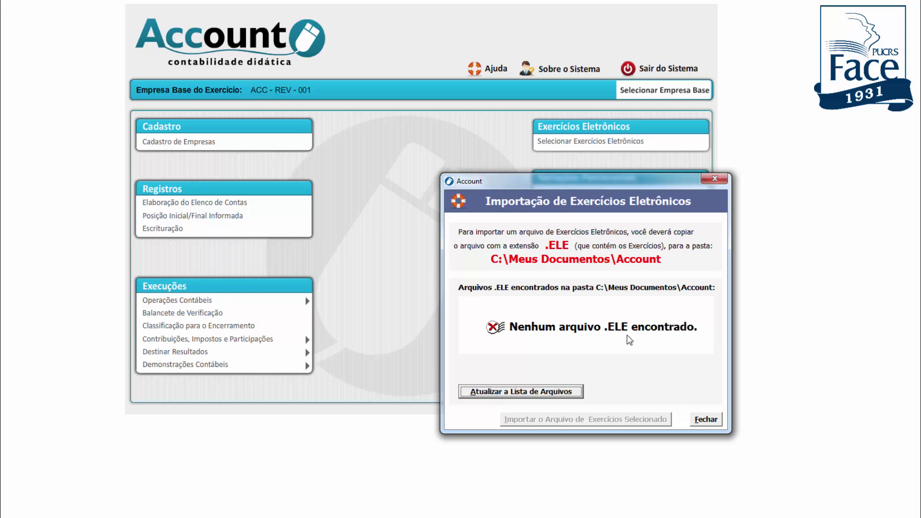
{"action": "left_click", "coordinate": [709, 421]}
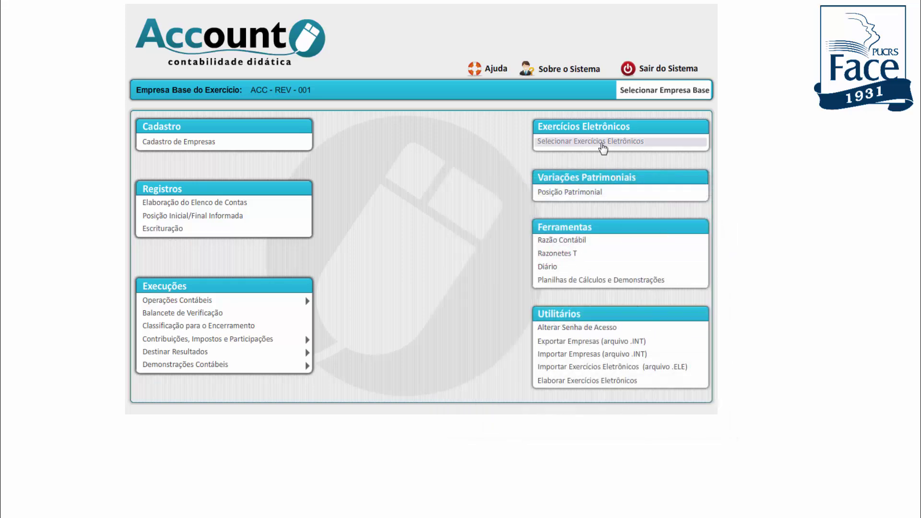
{"action": "left_click", "coordinate": [604, 142]}
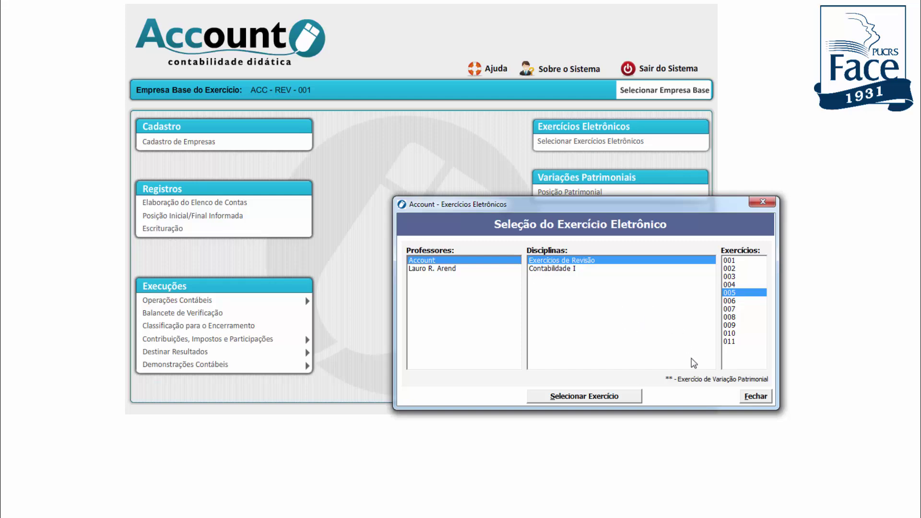
{"action": "left_click", "coordinate": [585, 396]}
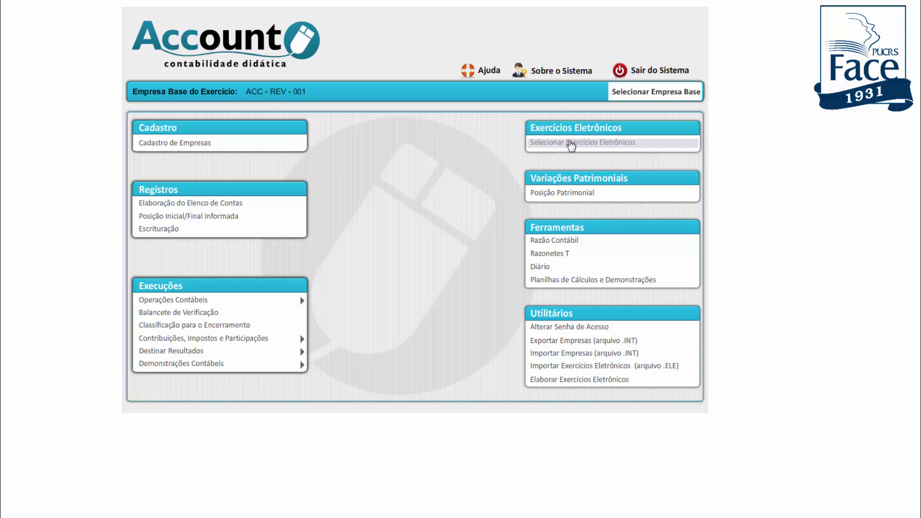
Load exercise 006 from the Account professor's Exercícios de Revisão list
{"action": "left_click", "coordinate": [571, 146]}
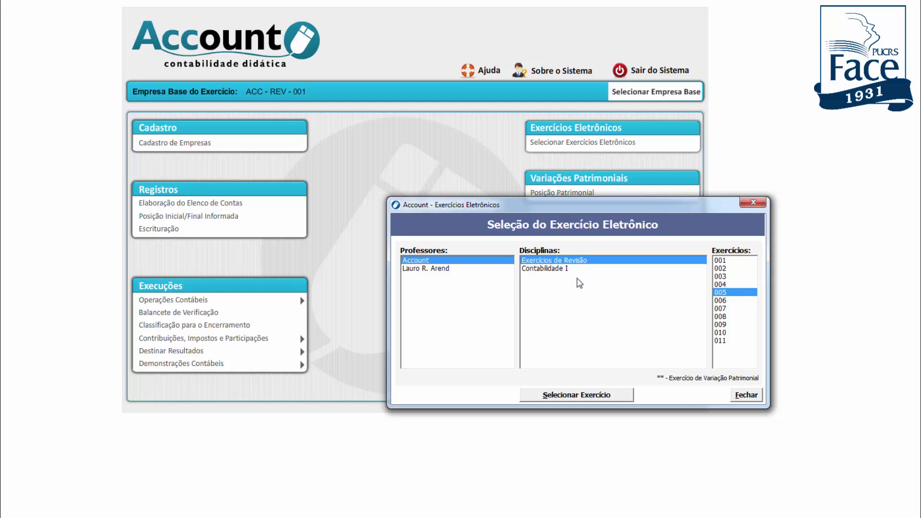
{"action": "left_click", "coordinate": [721, 301]}
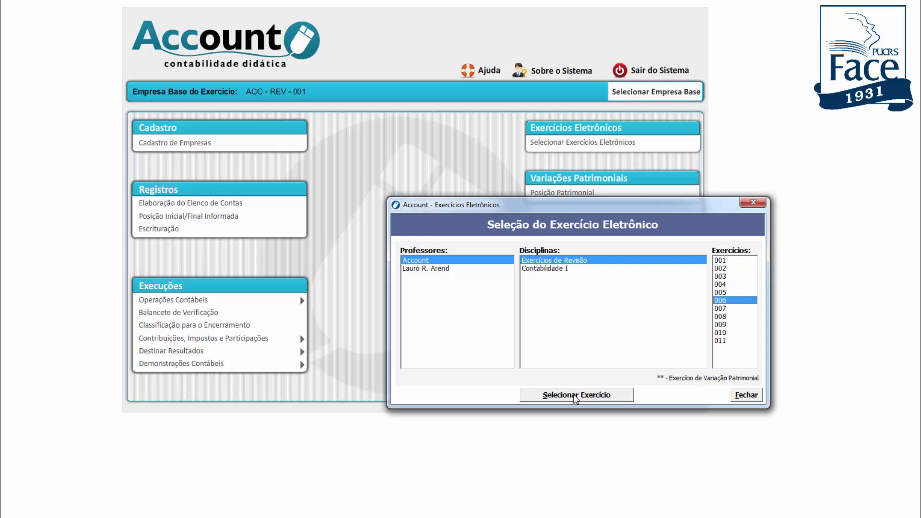
{"action": "left_click", "coordinate": [575, 397]}
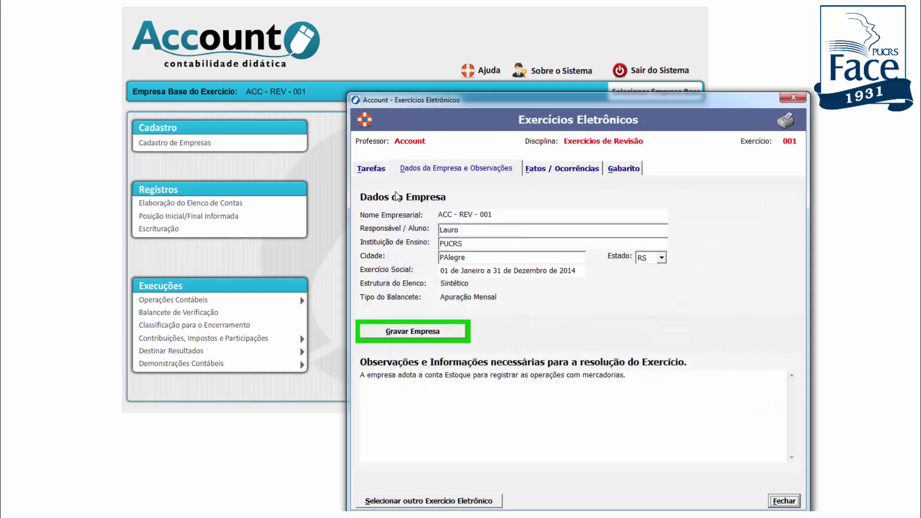
Mark task 1, registering the company, as executed and return to Dados da Empresa e Observações
{"action": "left_click", "coordinate": [374, 170]}
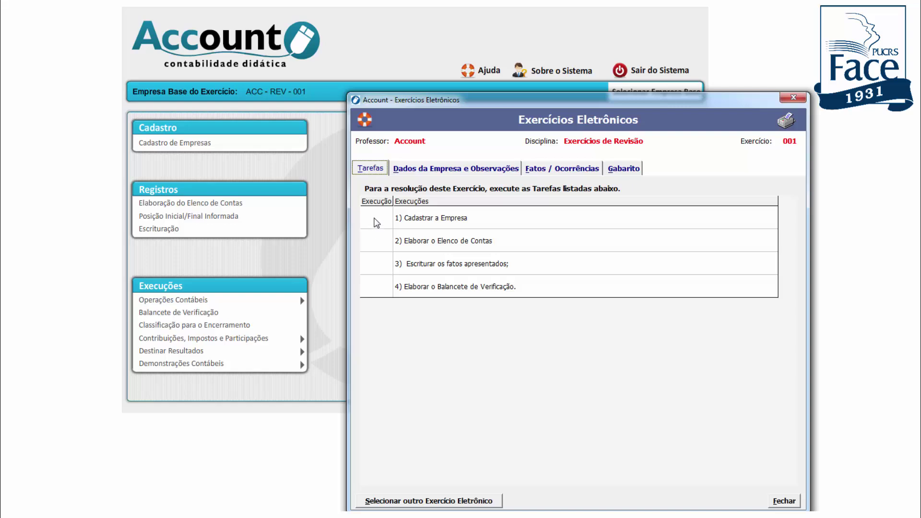
{"action": "left_click", "coordinate": [375, 219]}
{"action": "left_click", "coordinate": [456, 172]}
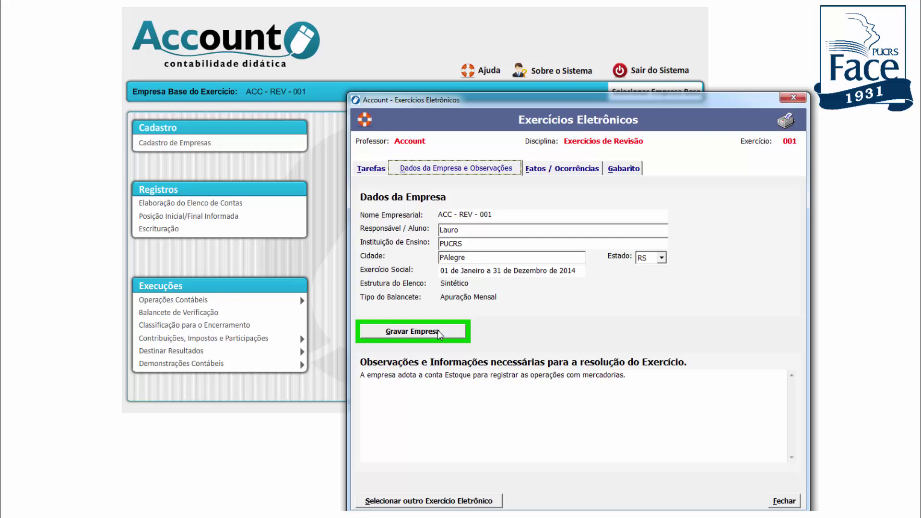
{"action": "left_click", "coordinate": [438, 334]}
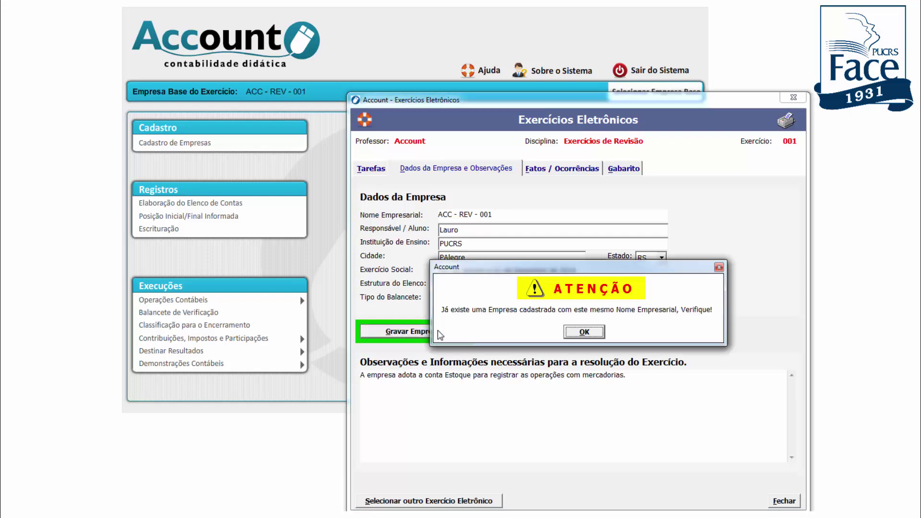
{"action": "left_click", "coordinate": [583, 333]}
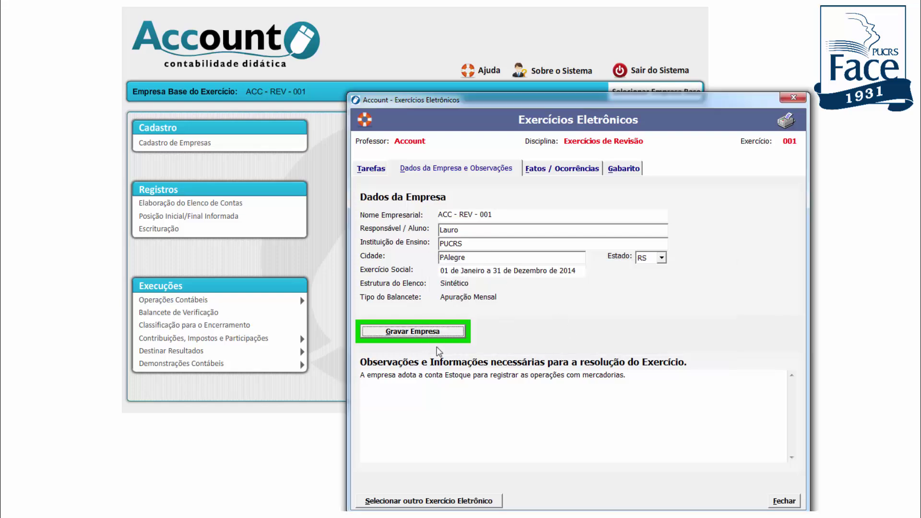
{"action": "left_click", "coordinate": [435, 332]}
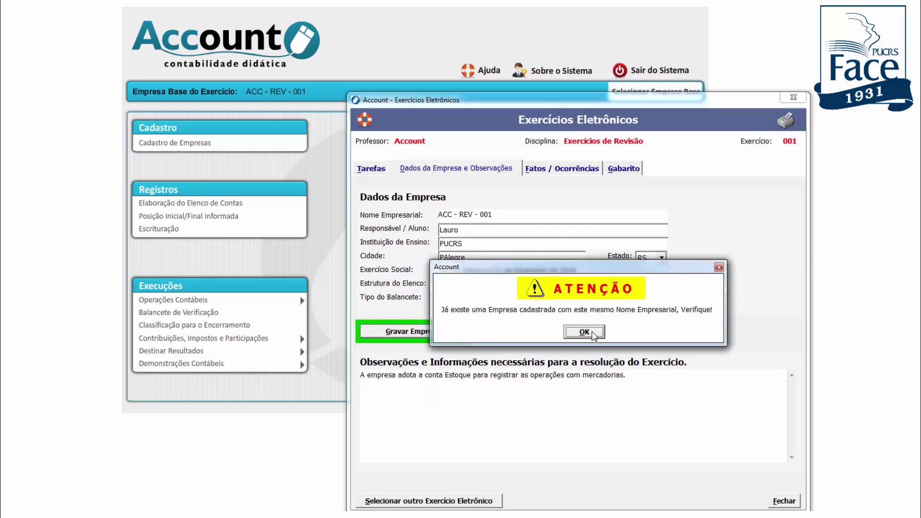
{"action": "left_click", "coordinate": [593, 334]}
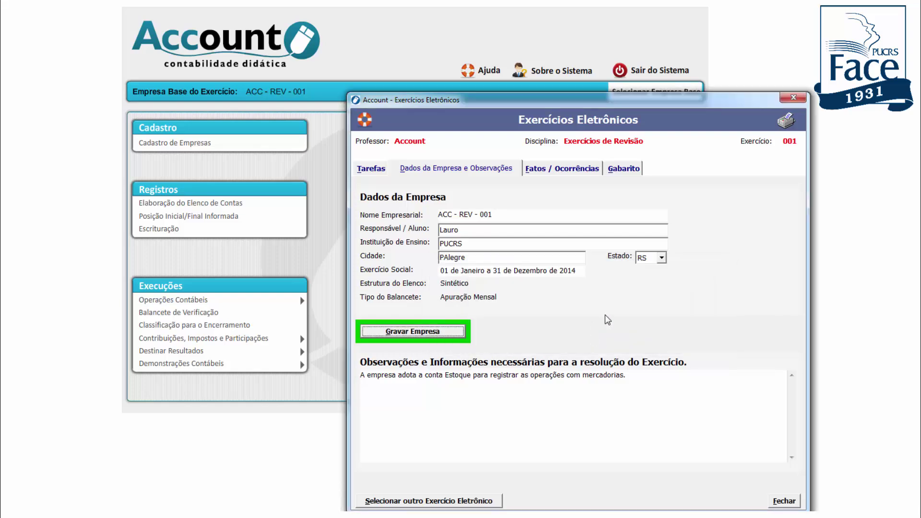
{"action": "left_click", "coordinate": [793, 97]}
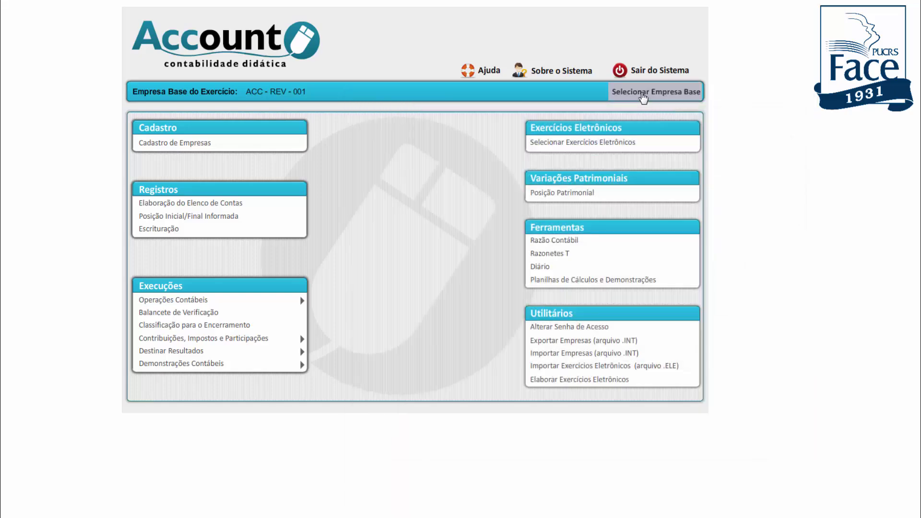
{"action": "left_click", "coordinate": [643, 98]}
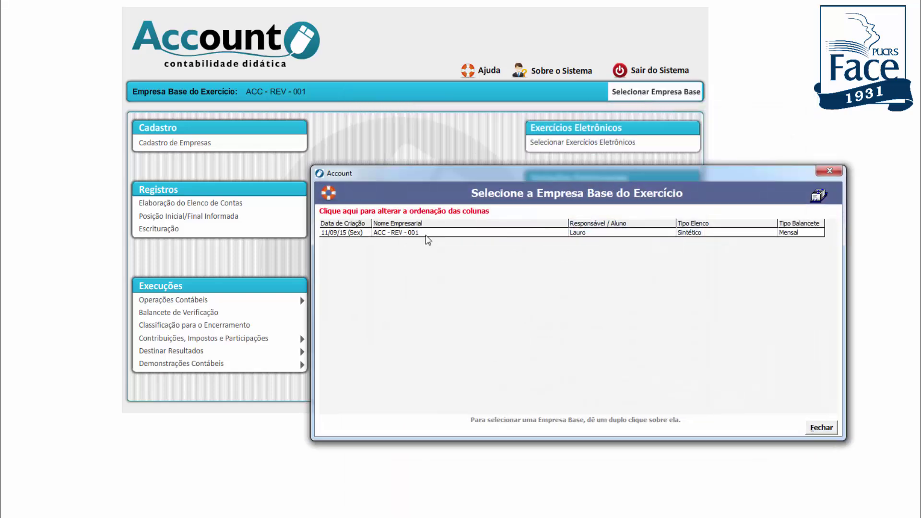
{"action": "left_click", "coordinate": [829, 171]}
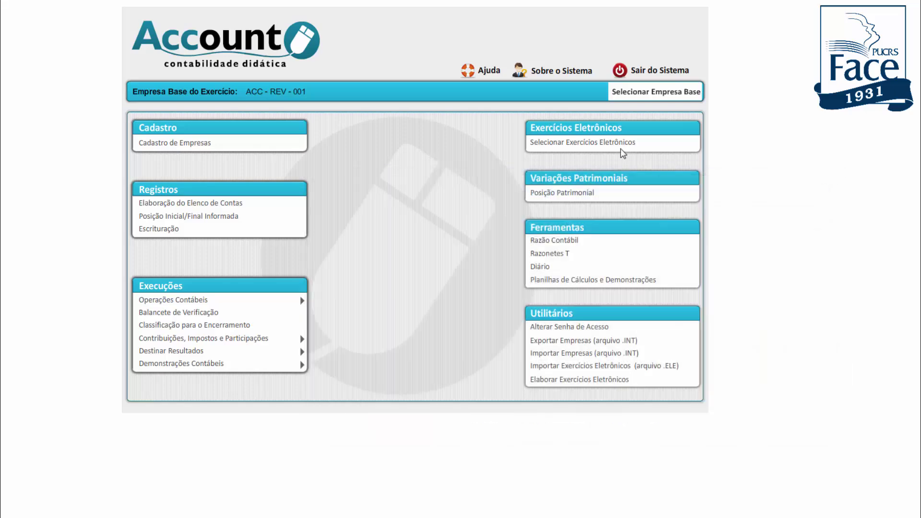
{"action": "left_click", "coordinate": [619, 144]}
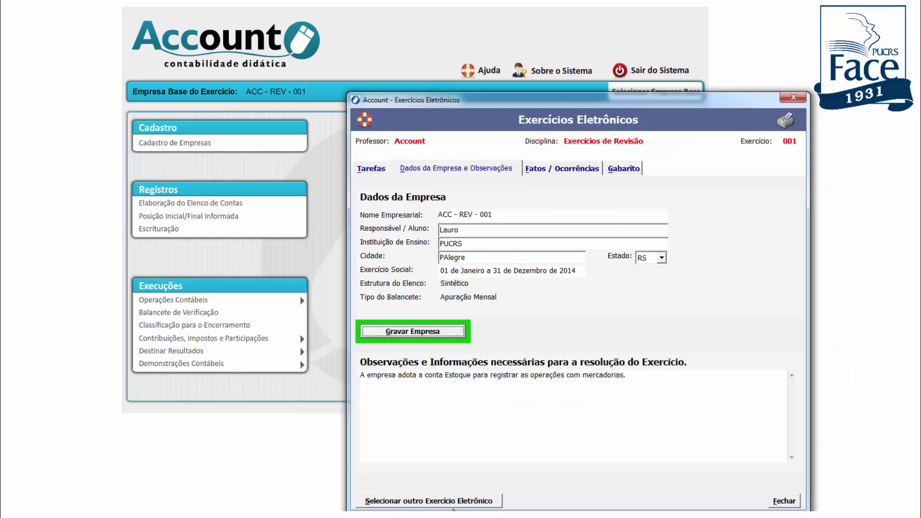
Switch to and load electronic exercise 005
{"action": "left_click", "coordinate": [455, 501]}
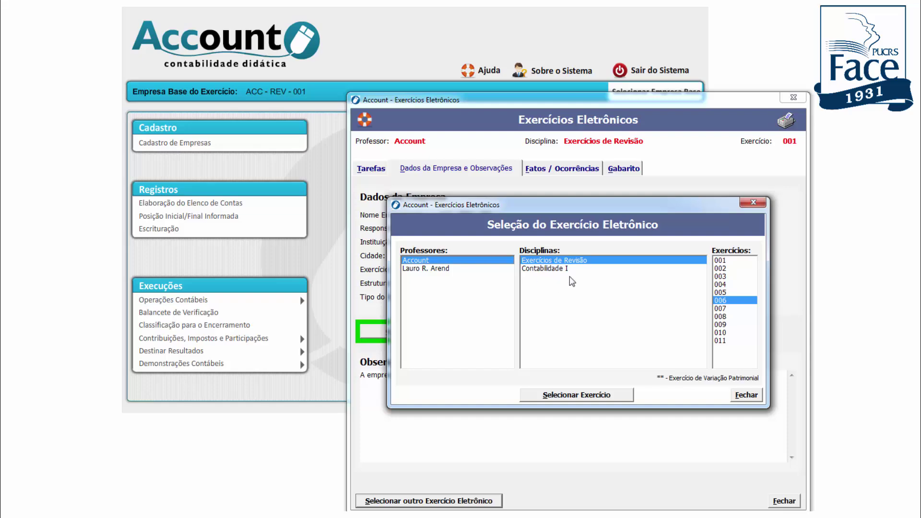
{"action": "left_click", "coordinate": [722, 293]}
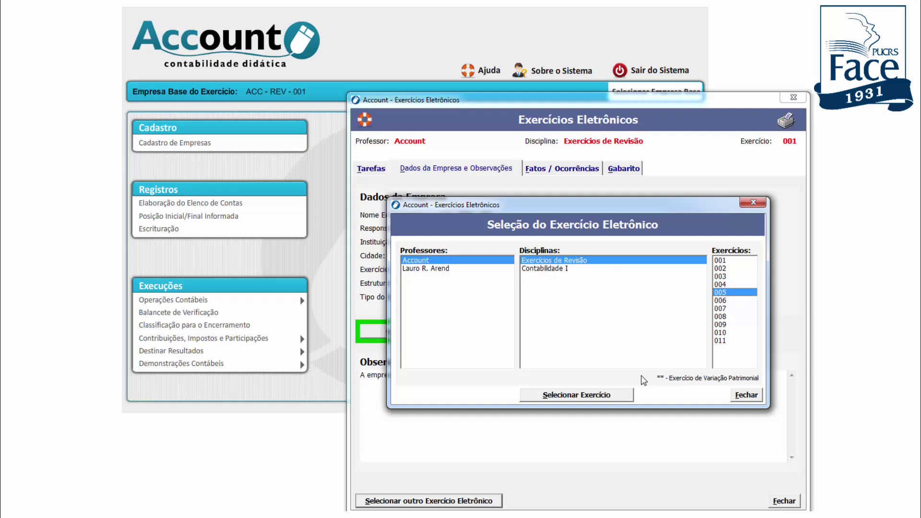
{"action": "left_click", "coordinate": [600, 401]}
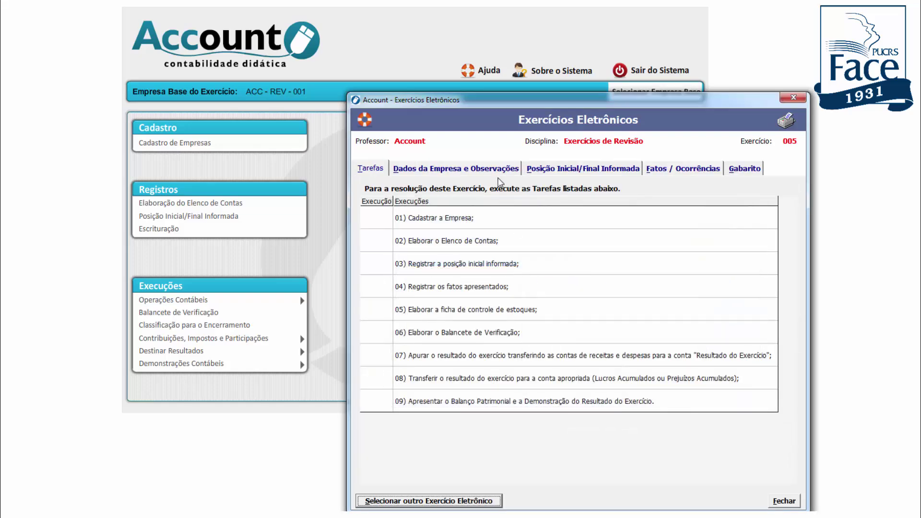
Save exercise 005's company data as a new company and acknowledge the confirmation
{"action": "left_click", "coordinate": [464, 171]}
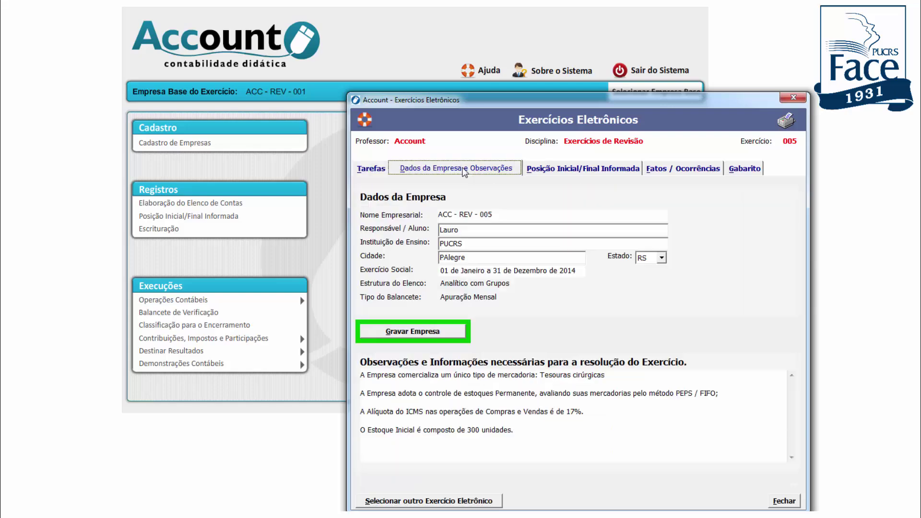
{"action": "left_click", "coordinate": [417, 332]}
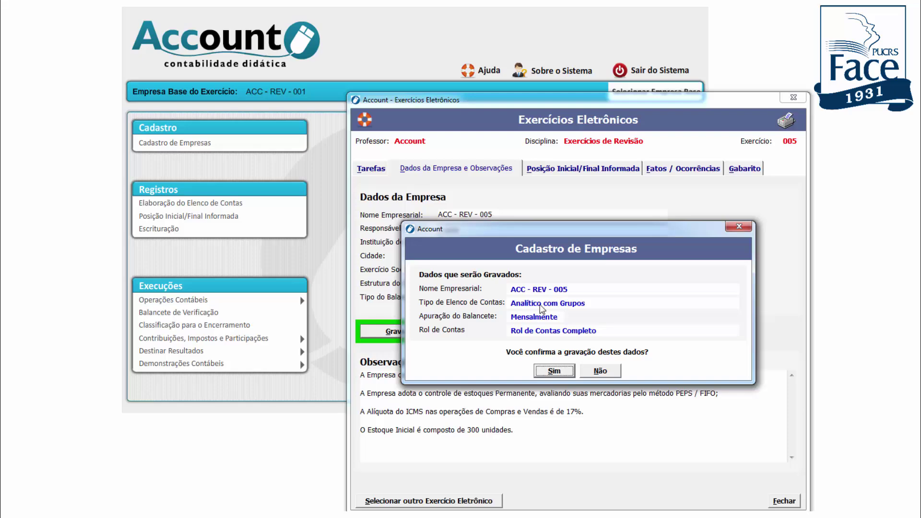
{"action": "left_click", "coordinate": [555, 372]}
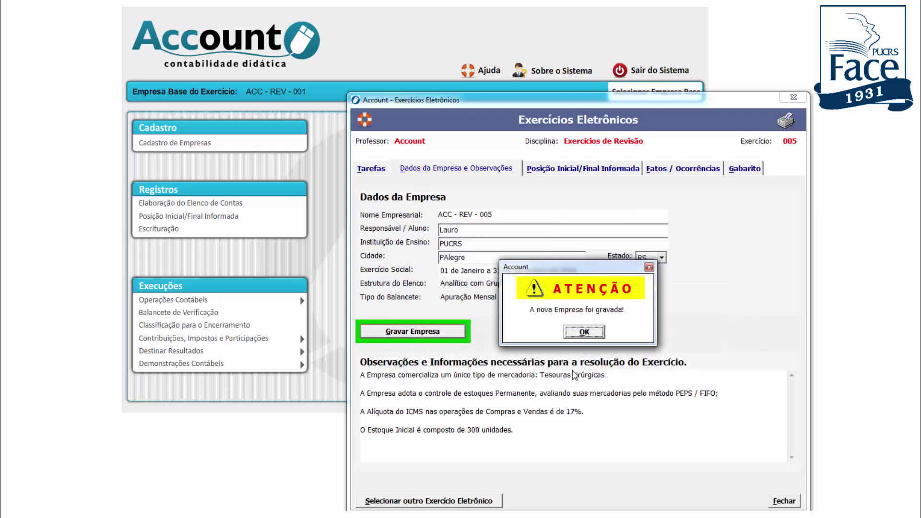
{"action": "left_click", "coordinate": [585, 334]}
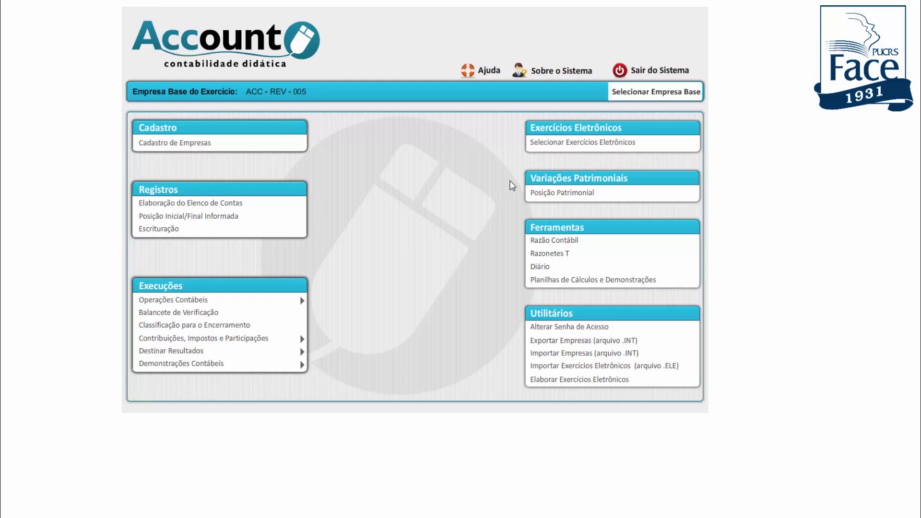
Reopen exercise 005 and review its tasks, informed opening balances and dated events, ending on Tarefas
{"action": "left_click", "coordinate": [547, 143]}
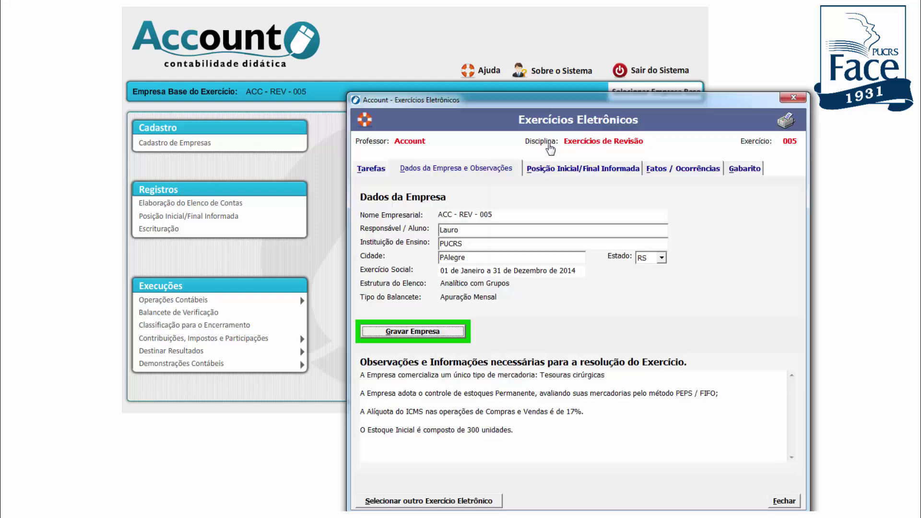
{"action": "left_click", "coordinate": [378, 174]}
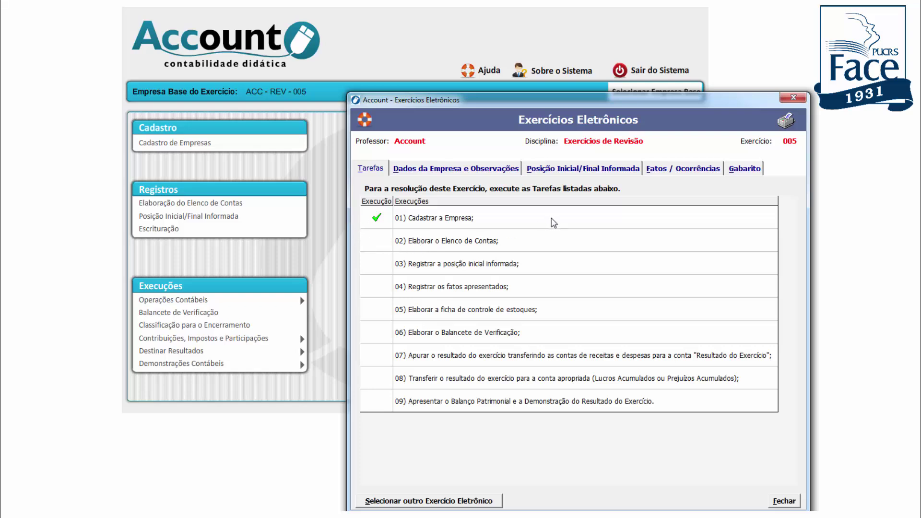
{"action": "left_click", "coordinate": [567, 171]}
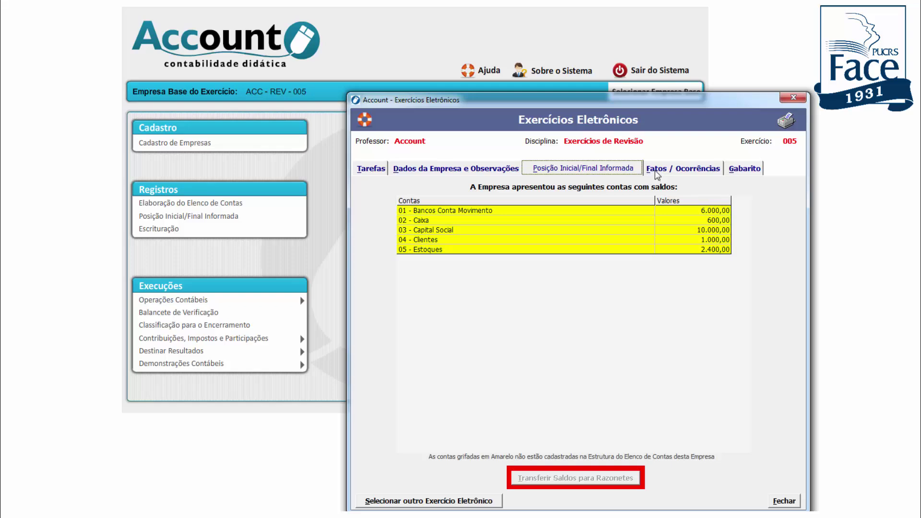
{"action": "left_click", "coordinate": [657, 169]}
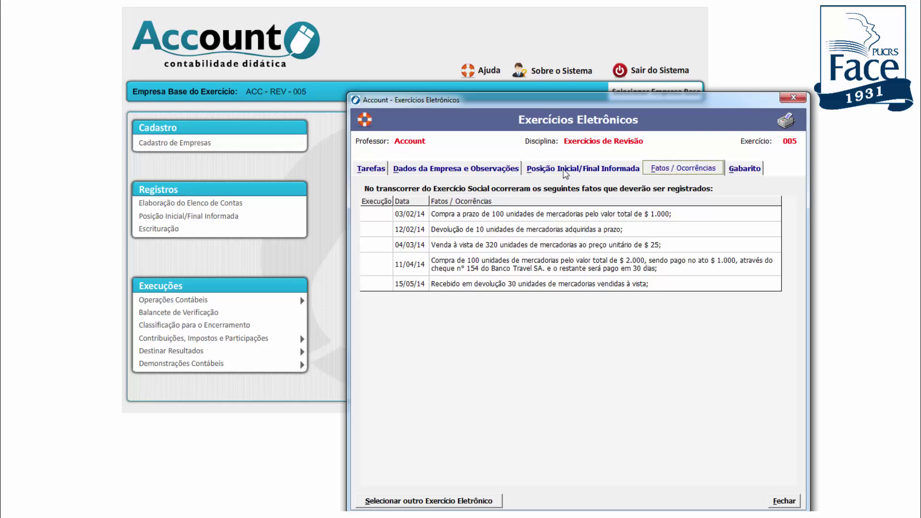
{"action": "left_click", "coordinate": [566, 172]}
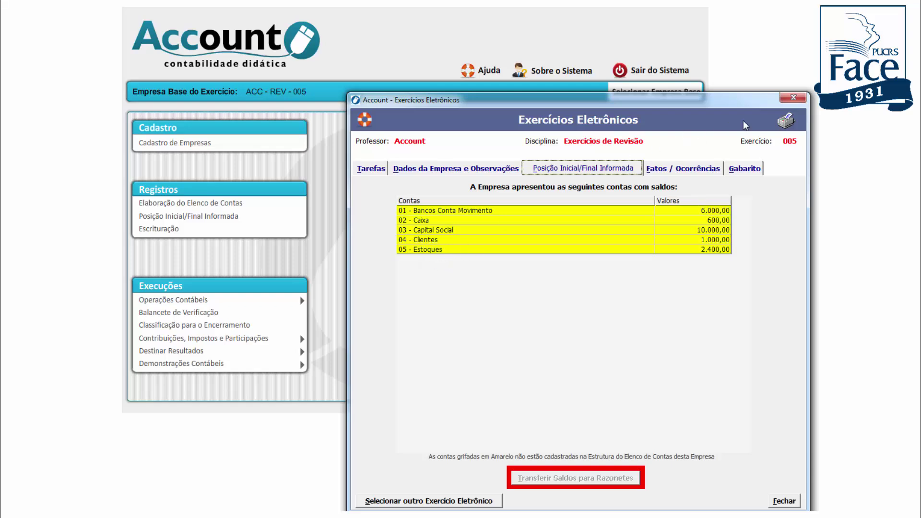
{"action": "left_click", "coordinate": [375, 174]}
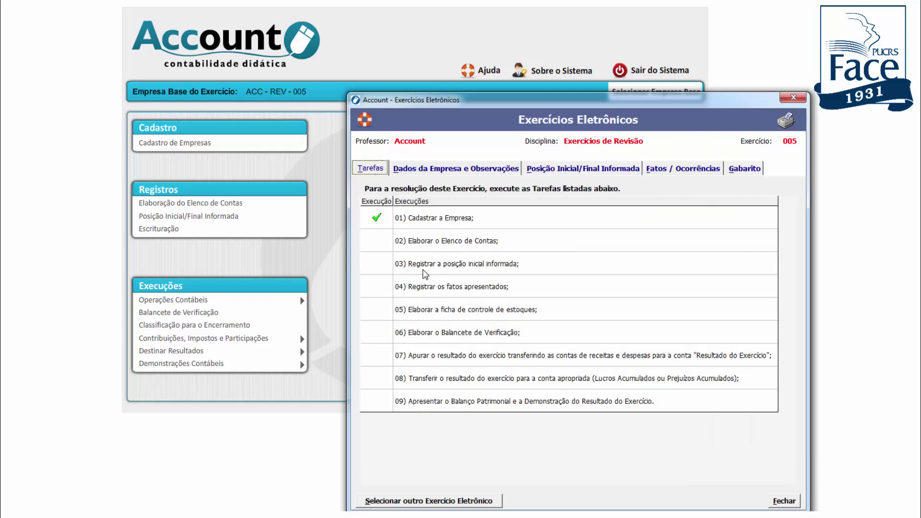
Move the Exercícios Eletrônicos window aside and close it
{"action": "left_click", "coordinate": [379, 245]}
{"action": "mouse_move", "coordinate": [475, 104]}
{"action": "left_mouse_down"}
{"action": "mouse_move", "coordinate": [479, 116]}
{"action": "mouse_move", "coordinate": [489, 79]}
{"action": "mouse_move", "coordinate": [495, 152]}
{"action": "mouse_move", "coordinate": [478, 109]}
{"action": "mouse_move", "coordinate": [503, 124]}
{"action": "mouse_move", "coordinate": [484, 115]}
{"action": "mouse_move", "coordinate": [487, 97]}
{"action": "mouse_move", "coordinate": [508, 92]}
{"action": "mouse_move", "coordinate": [454, 93]}
{"action": "mouse_move", "coordinate": [487, 93]}
{"action": "left_mouse_up"}
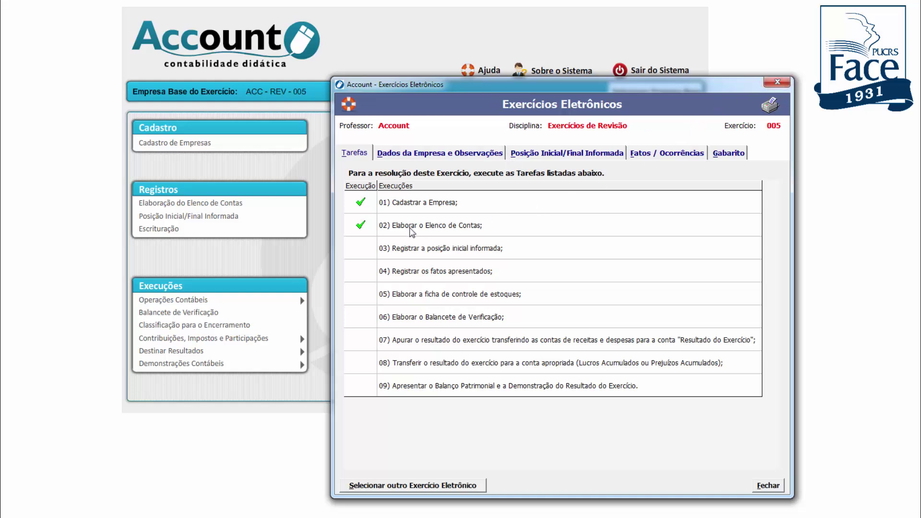
{"action": "left_click", "coordinate": [771, 85]}
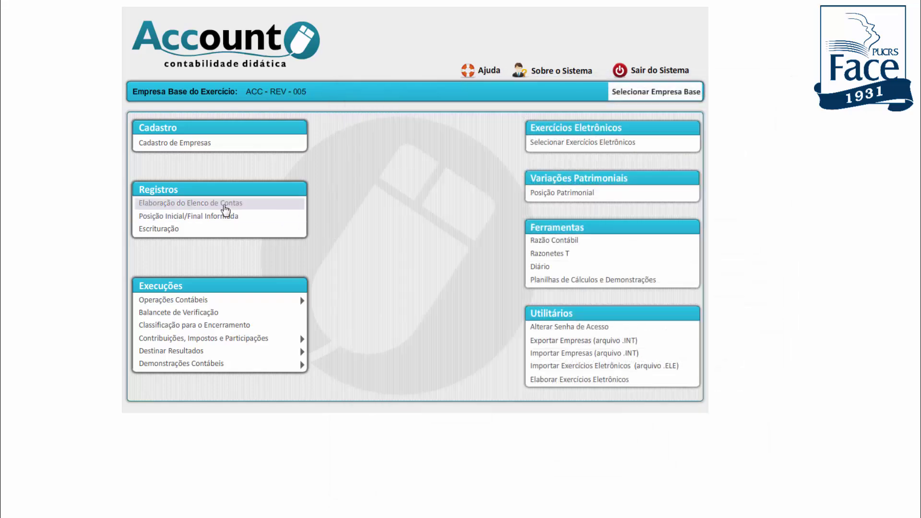
Open the analytical chart-of-accounts builder, then recheck the exercise's Fatos and Posição Inicial tabs
{"action": "left_click", "coordinate": [225, 206]}
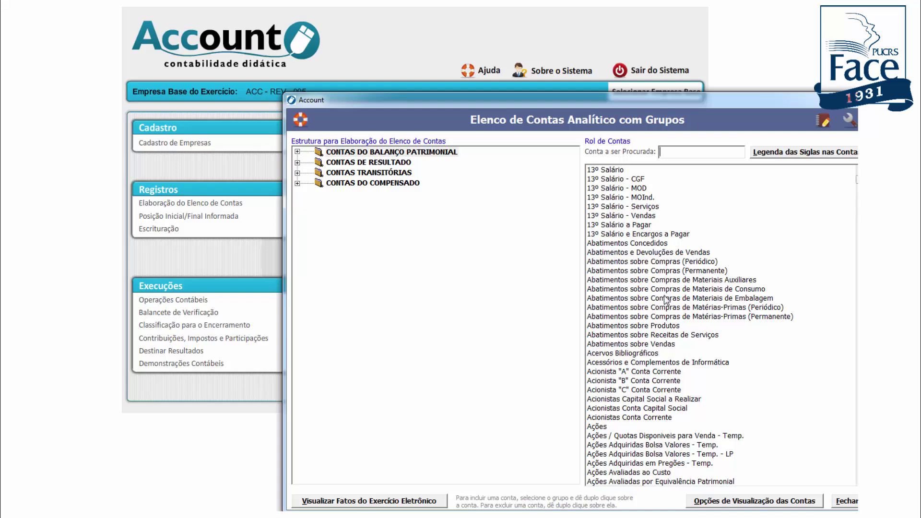
{"action": "left_click_drag", "start_coordinate": [552, 106], "coordinate": [502, 94]}
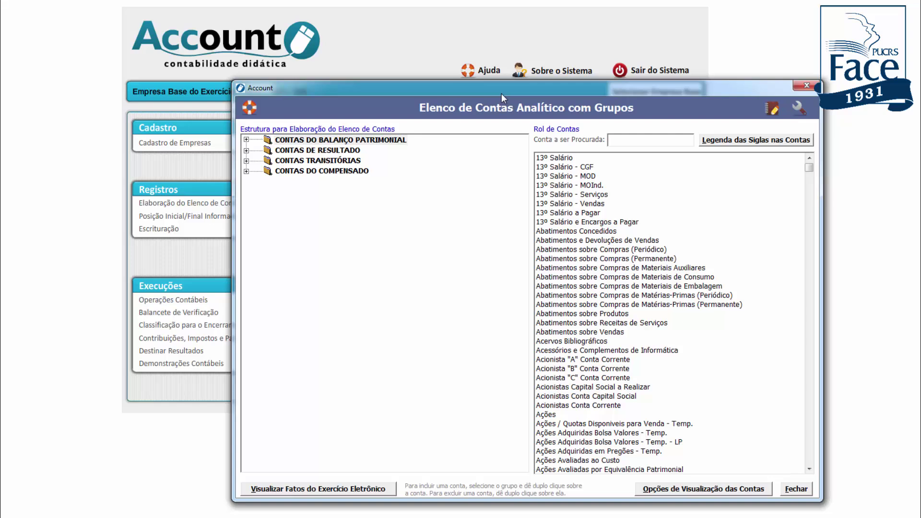
{"action": "left_click", "coordinate": [771, 108]}
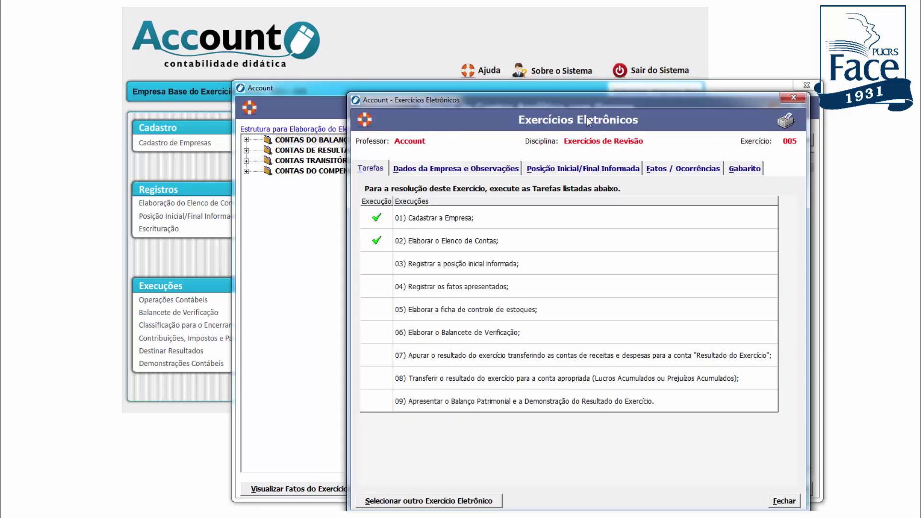
{"action": "left_click_drag", "start_coordinate": [597, 101], "coordinate": [576, 58]}
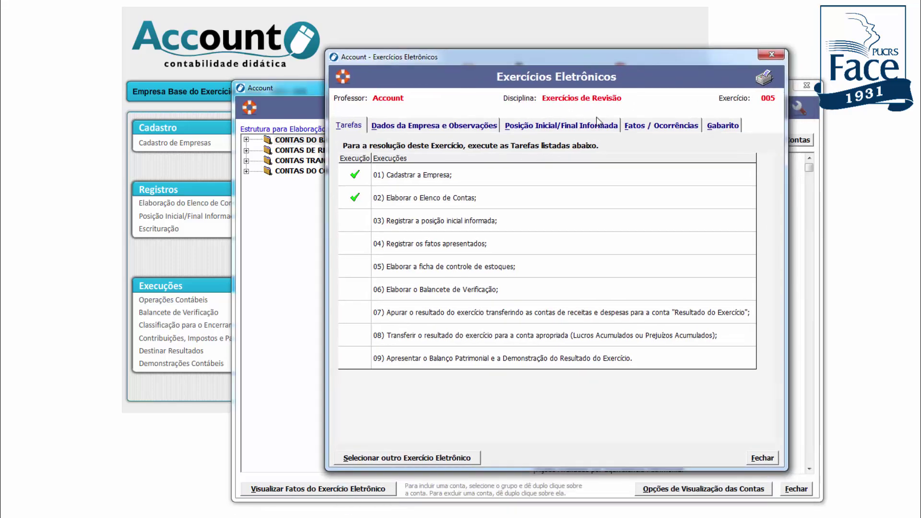
{"action": "left_click", "coordinate": [637, 129]}
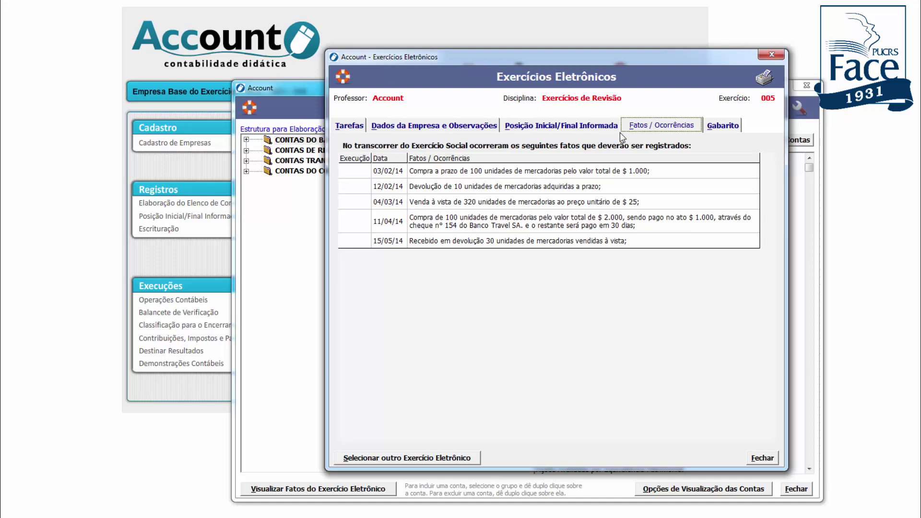
{"action": "left_click", "coordinate": [558, 129]}
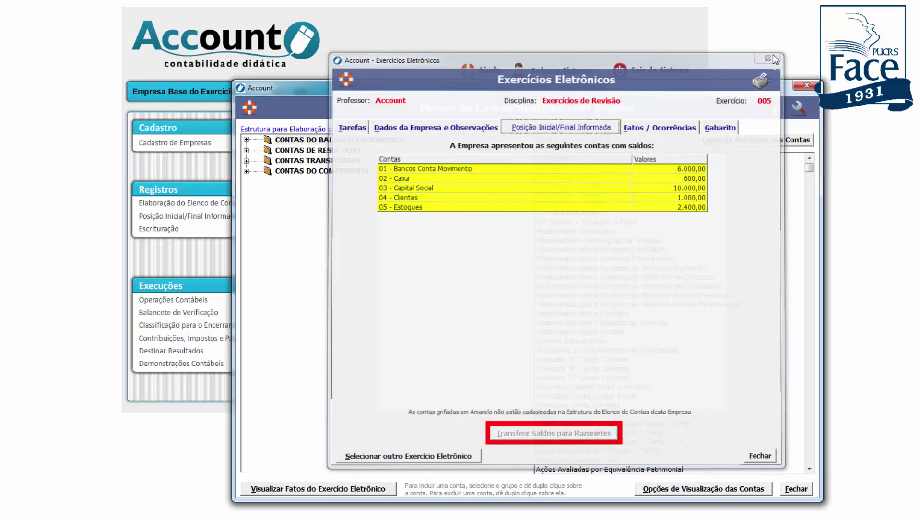
{"action": "left_click", "coordinate": [773, 55]}
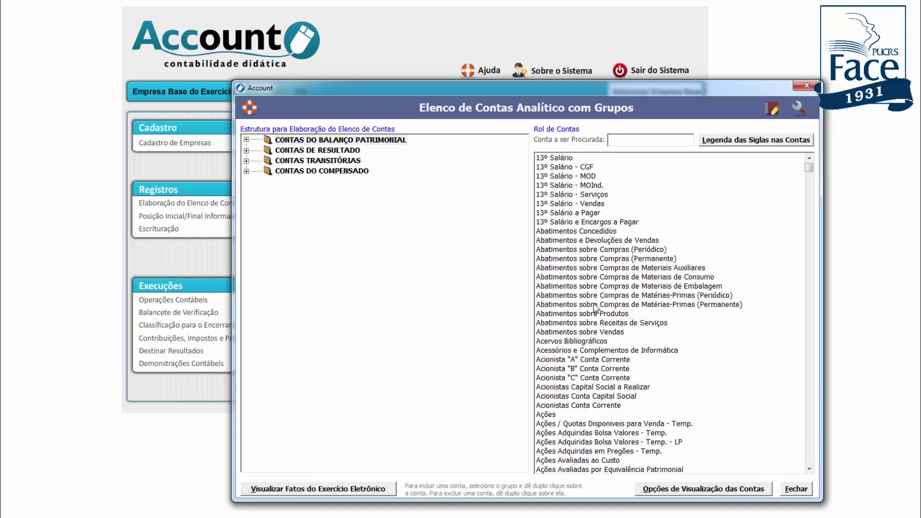
Show only the custom-list accounts and expand the tree down to 1.1.1.0 - DISPONÍVEL
{"action": "left_click", "coordinate": [687, 491]}
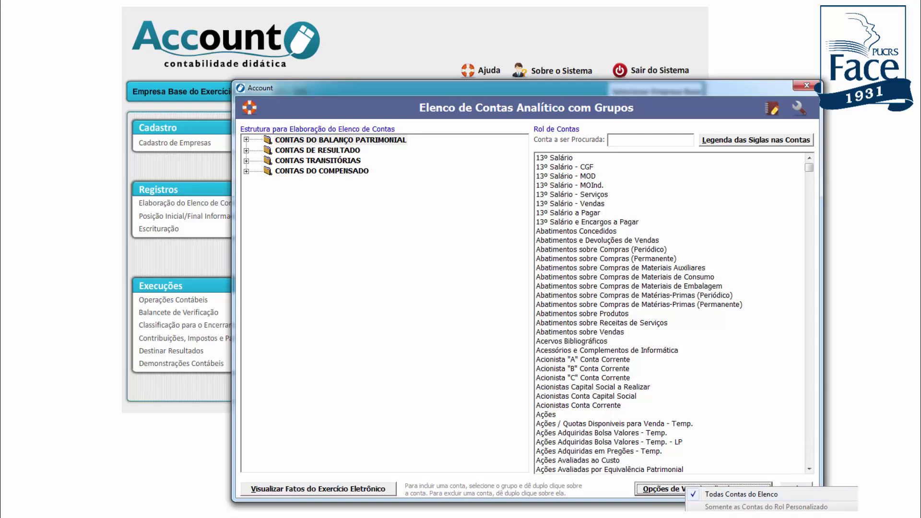
{"action": "left_click", "coordinate": [766, 507]}
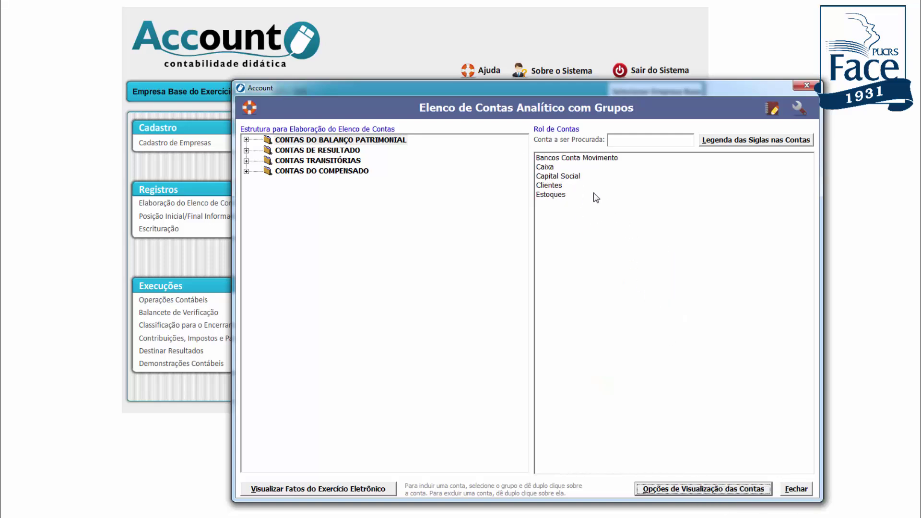
{"action": "left_click_drag", "start_coordinate": [618, 88], "coordinate": [584, 91]}
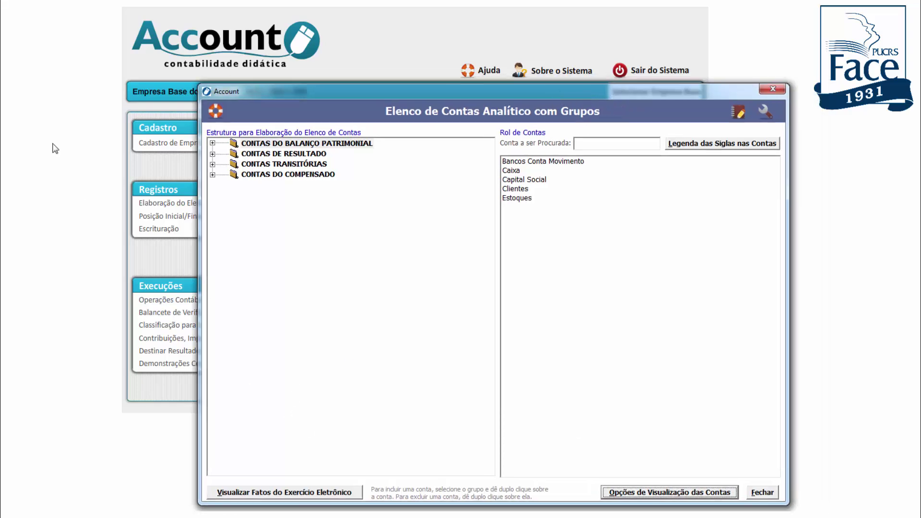
{"action": "left_click", "coordinate": [213, 144]}
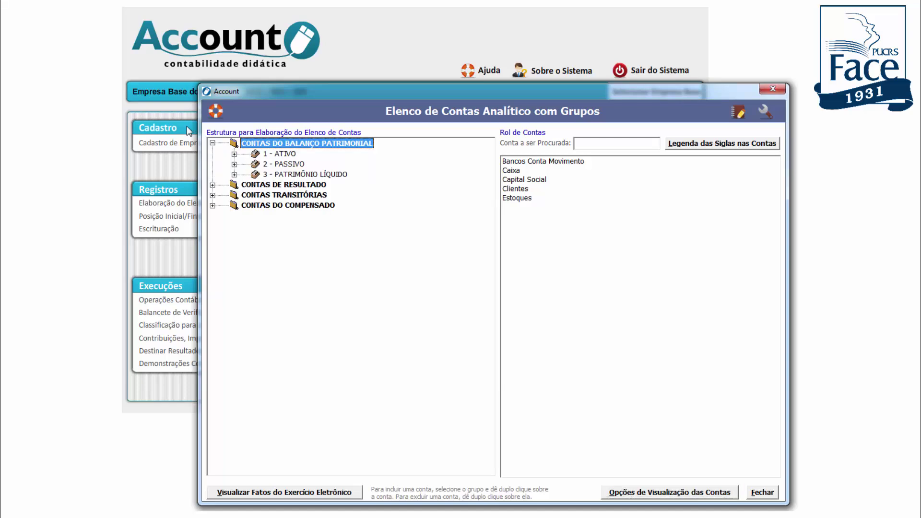
{"action": "left_click", "coordinate": [234, 155]}
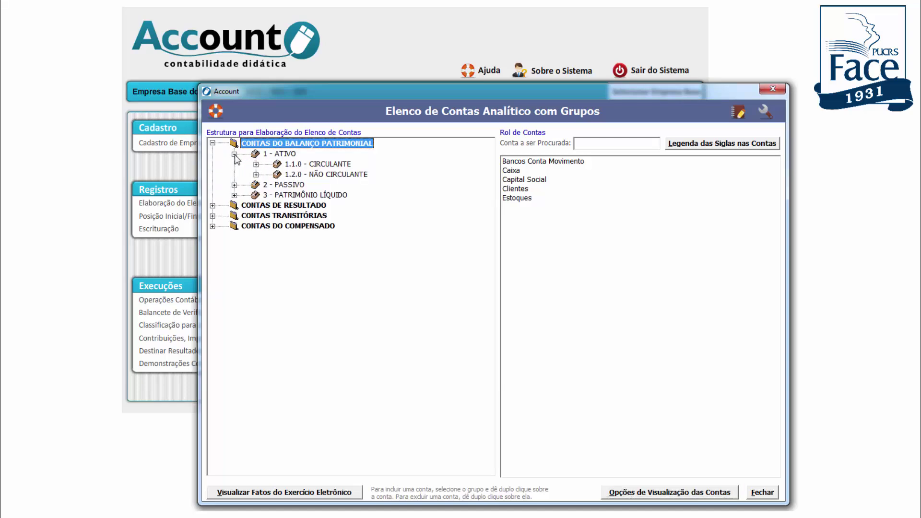
{"action": "left_click", "coordinate": [256, 164]}
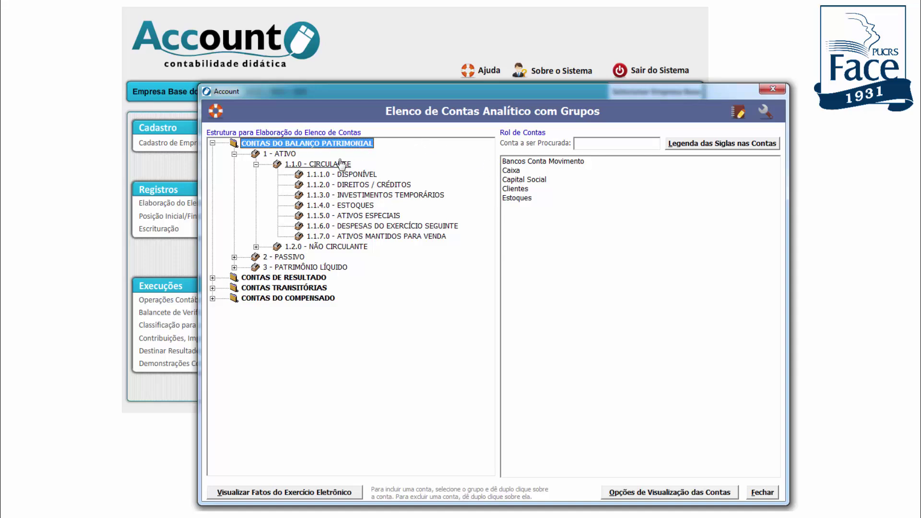
{"action": "left_click", "coordinate": [348, 175]}
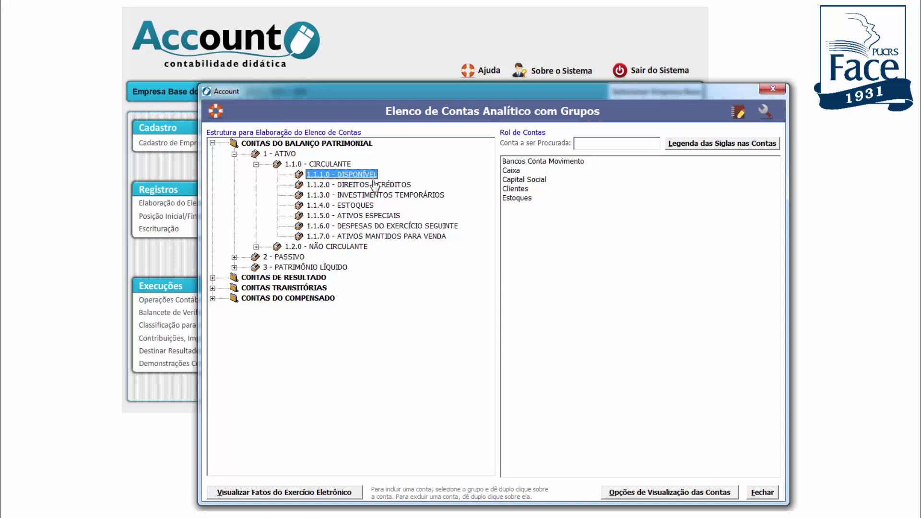
Add Caixa and Bancos Conta Movimento under DISPONÍVEL; Capital Social is rejected with a warning
{"action": "double_click", "coordinate": [514, 172]}
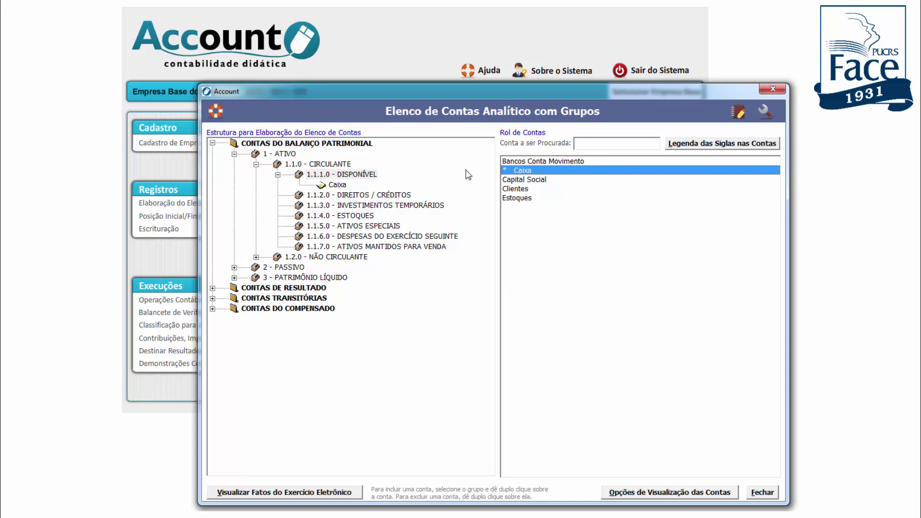
{"action": "double_click", "coordinate": [525, 164]}
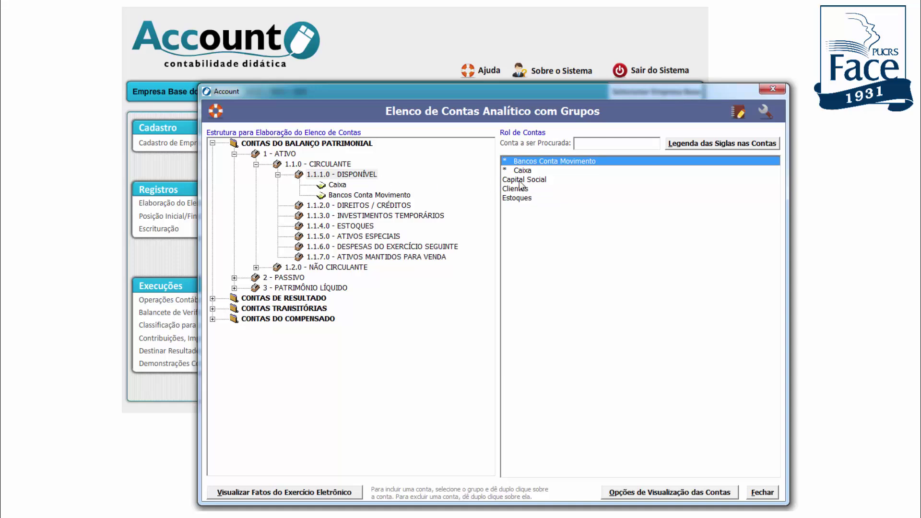
{"action": "double_click", "coordinate": [521, 181]}
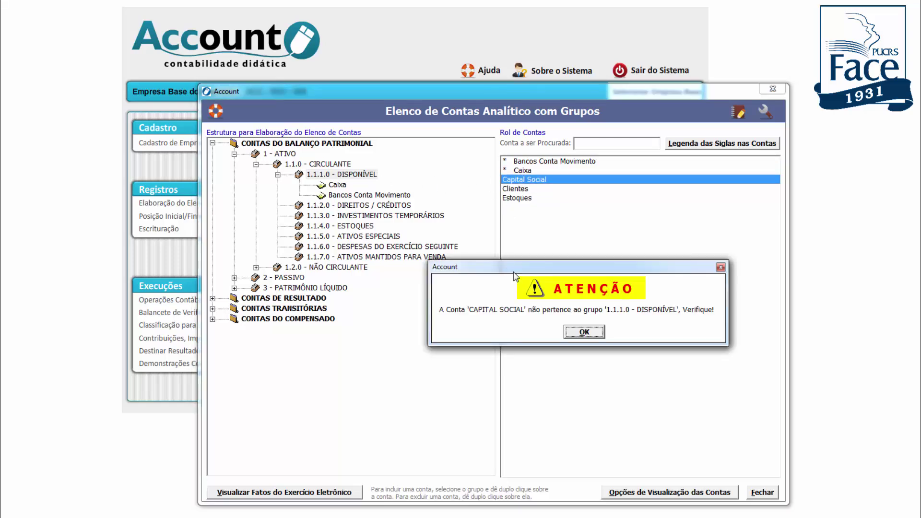
Dismiss the warning; add Clientes to 1.1.2.0, Estoques to 1.1.4.0, Capital Social to 3.1.0
{"action": "left_click_drag", "start_coordinate": [497, 266], "coordinate": [355, 238]}
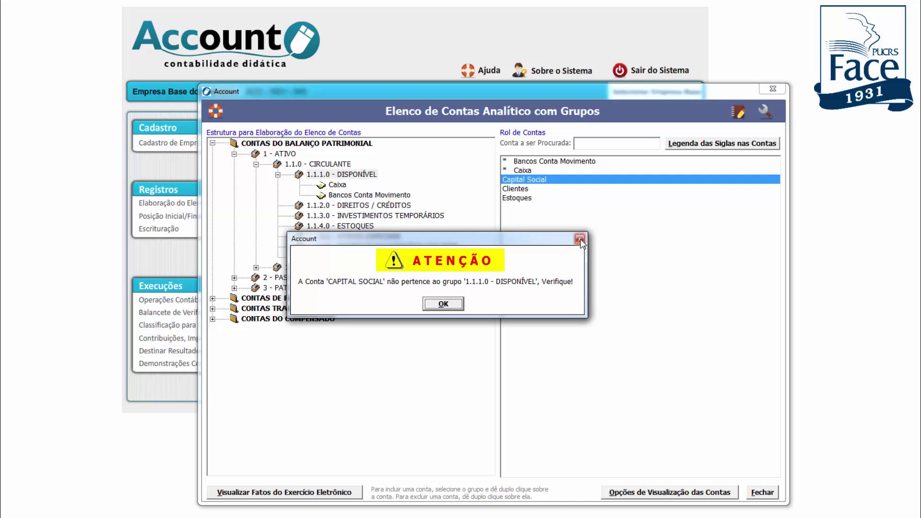
{"action": "left_click", "coordinate": [454, 308]}
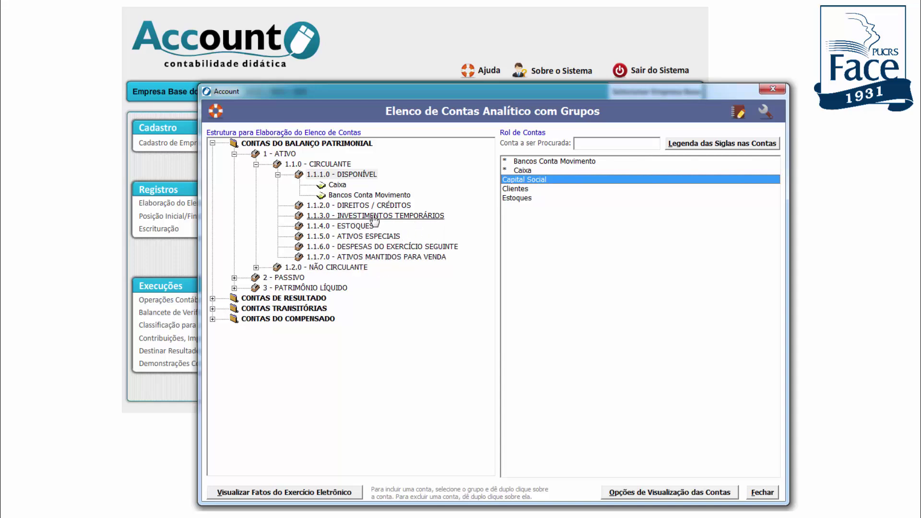
{"action": "double_click", "coordinate": [516, 190]}
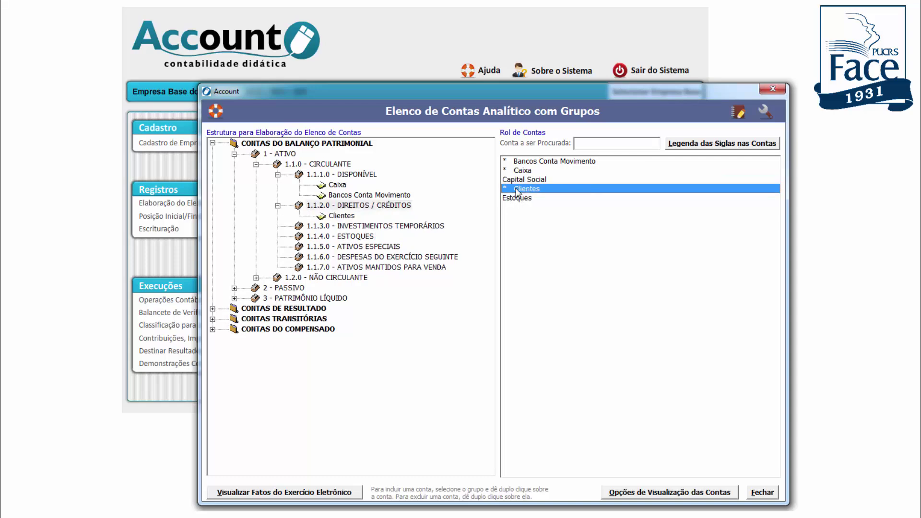
{"action": "left_click", "coordinate": [365, 237]}
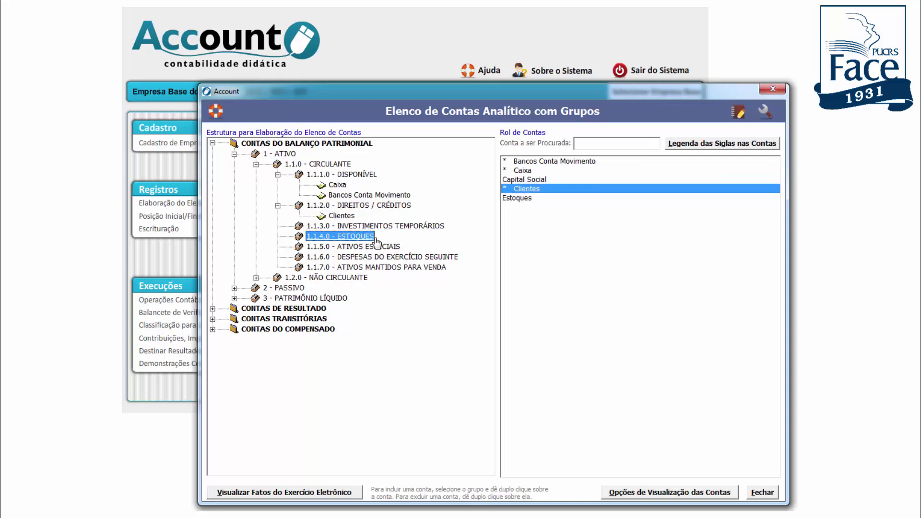
{"action": "double_click", "coordinate": [523, 199]}
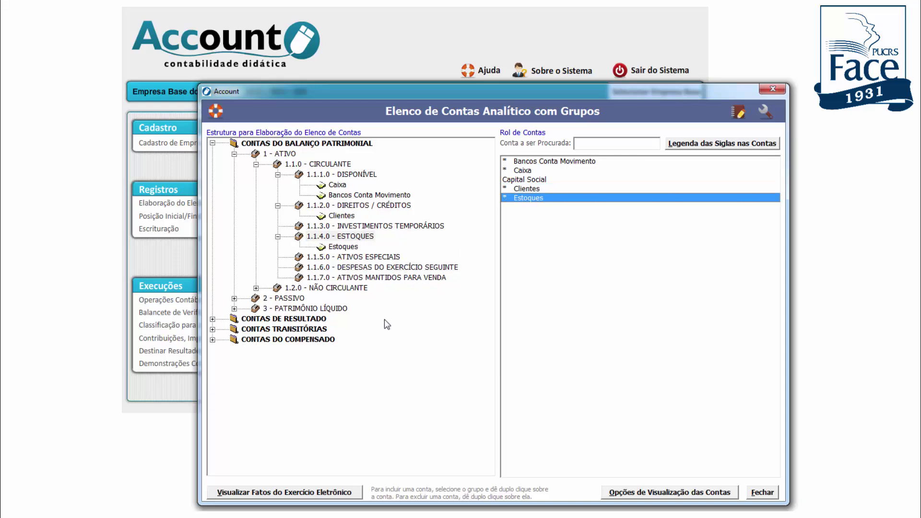
{"action": "left_click", "coordinate": [234, 308]}
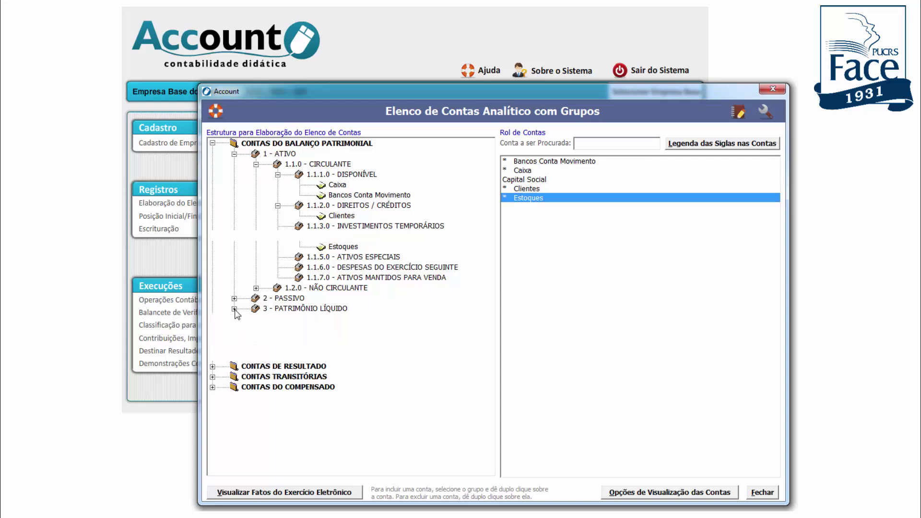
{"action": "left_click", "coordinate": [336, 319]}
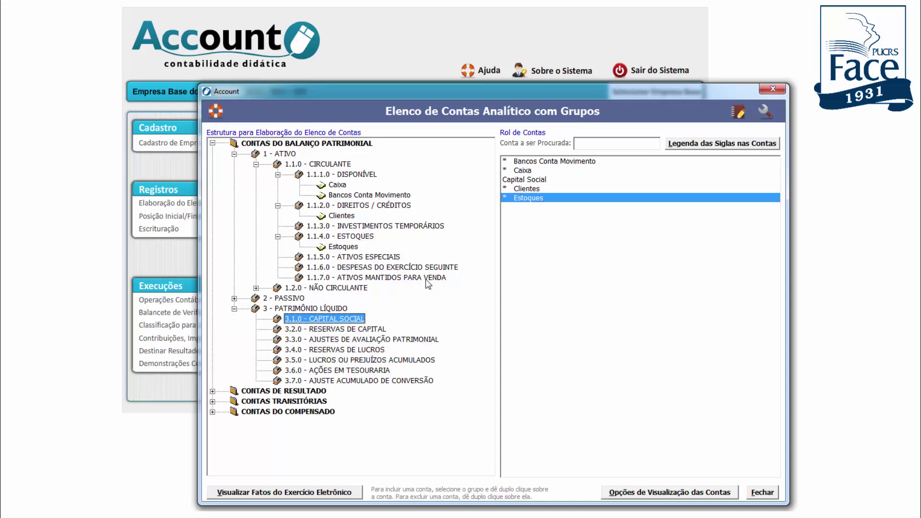
{"action": "double_click", "coordinate": [522, 183]}
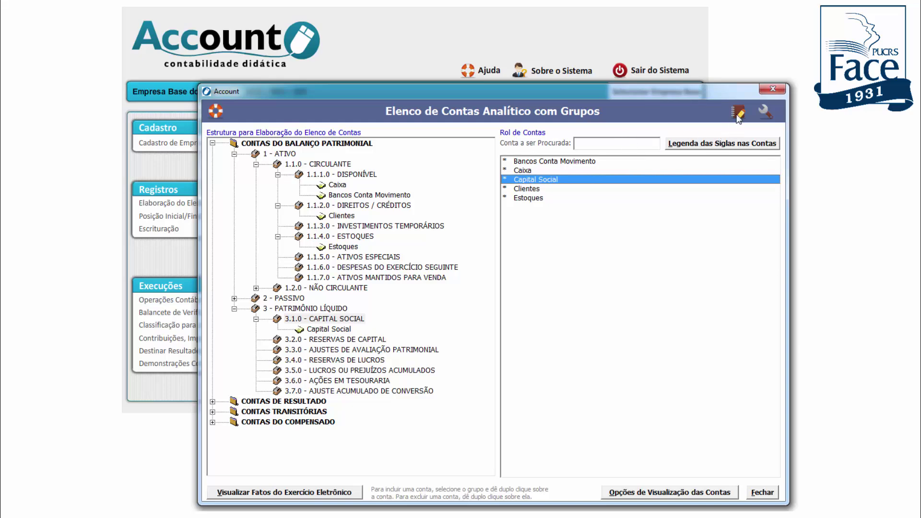
{"action": "left_click", "coordinate": [764, 115]}
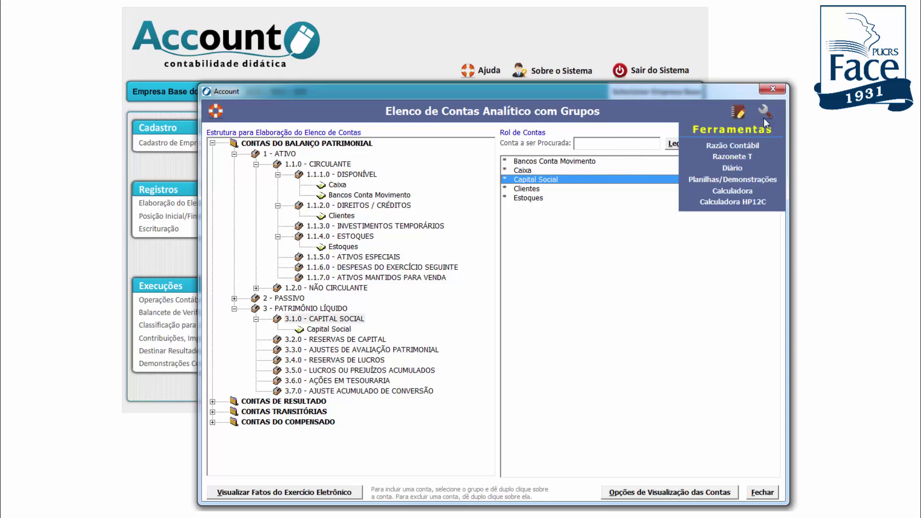
{"action": "left_click", "coordinate": [734, 180]}
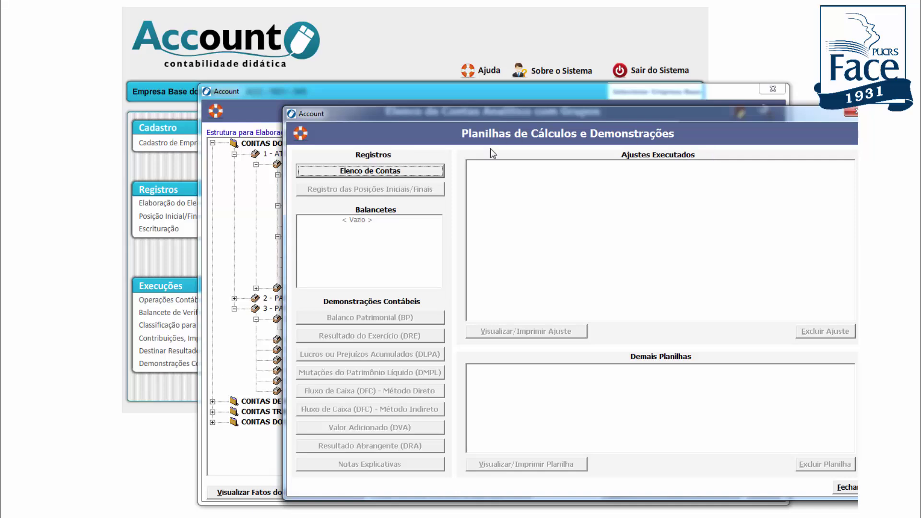
{"action": "left_click", "coordinate": [374, 171]}
{"action": "left_click", "coordinate": [850, 112]}
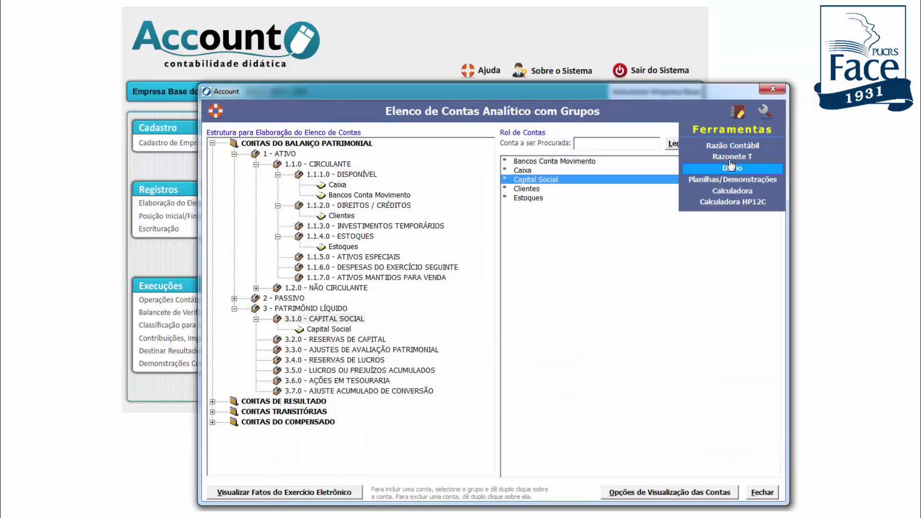
Reopen exercise 005, tick task 03 in Tarefas, and return to the informed opening balances
{"action": "left_click", "coordinate": [738, 111]}
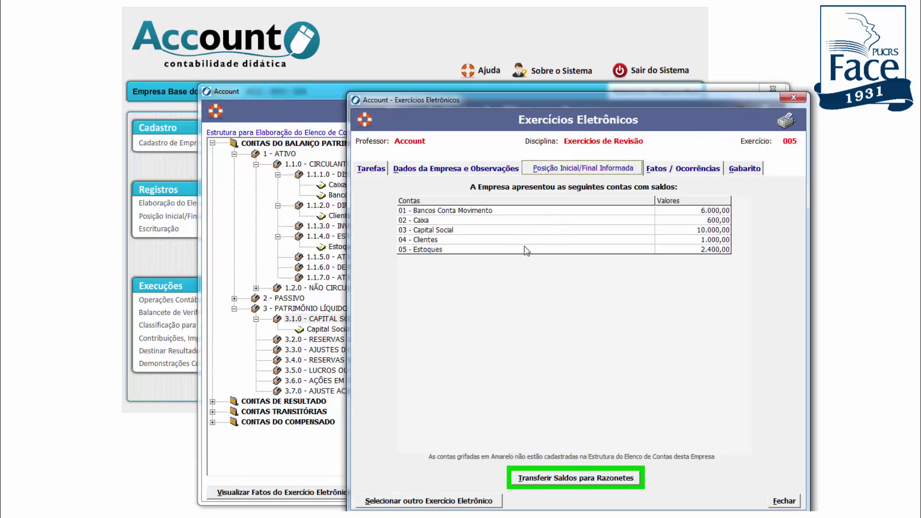
{"action": "left_click", "coordinate": [364, 173]}
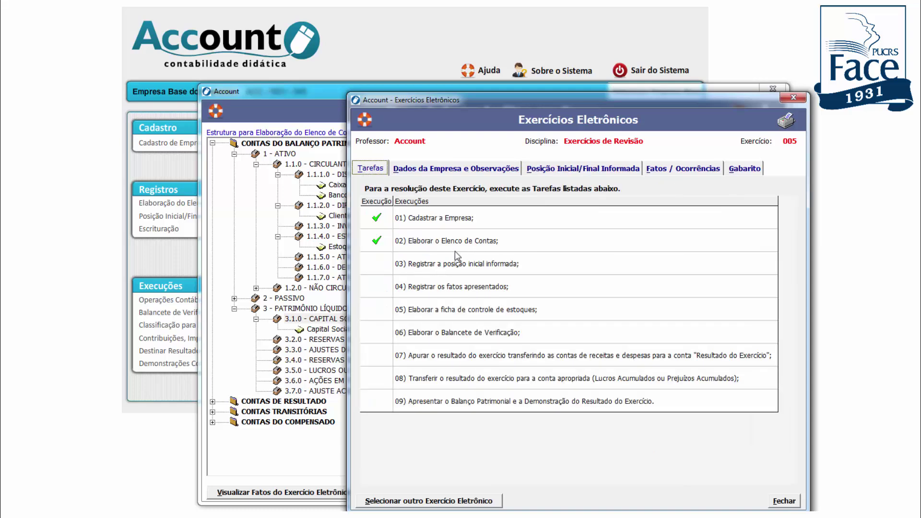
{"action": "left_click", "coordinate": [377, 265]}
{"action": "left_click", "coordinate": [630, 172]}
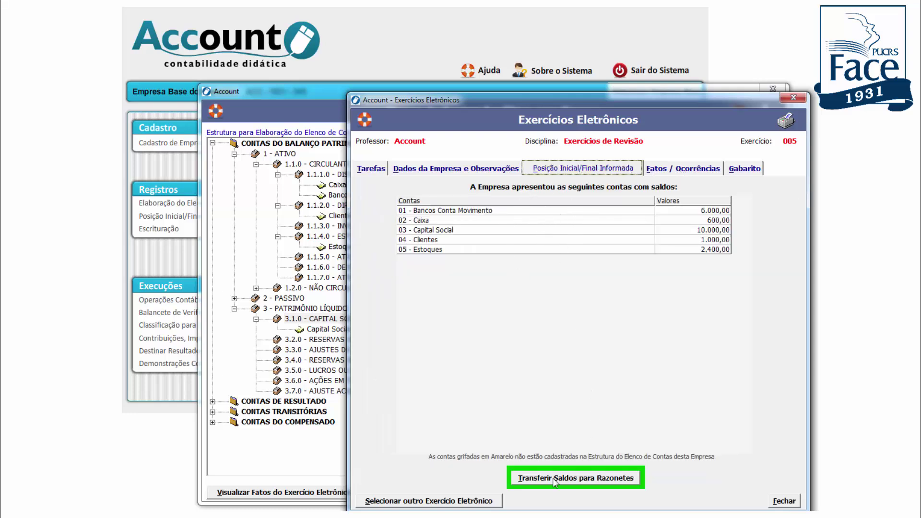
Start the balance transfer, setting Bancos Conta Movimento as debit and Caixa as credit
{"action": "left_click", "coordinate": [590, 480]}
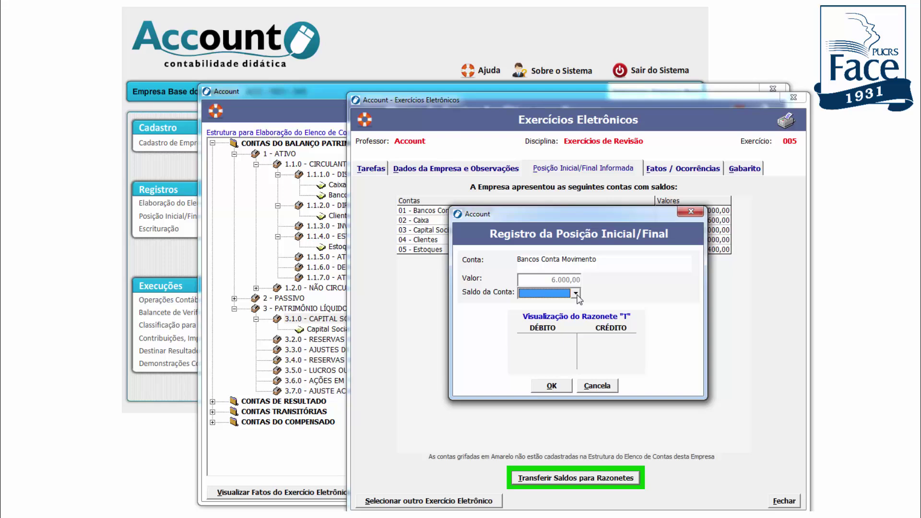
{"action": "key", "text": "Down"}
{"action": "key", "text": "Down"}
{"action": "key", "text": "Up"}
{"action": "key", "text": "Down"}
{"action": "key", "text": "Up"}
{"action": "key", "text": "Down"}
{"action": "key", "text": "Up"}
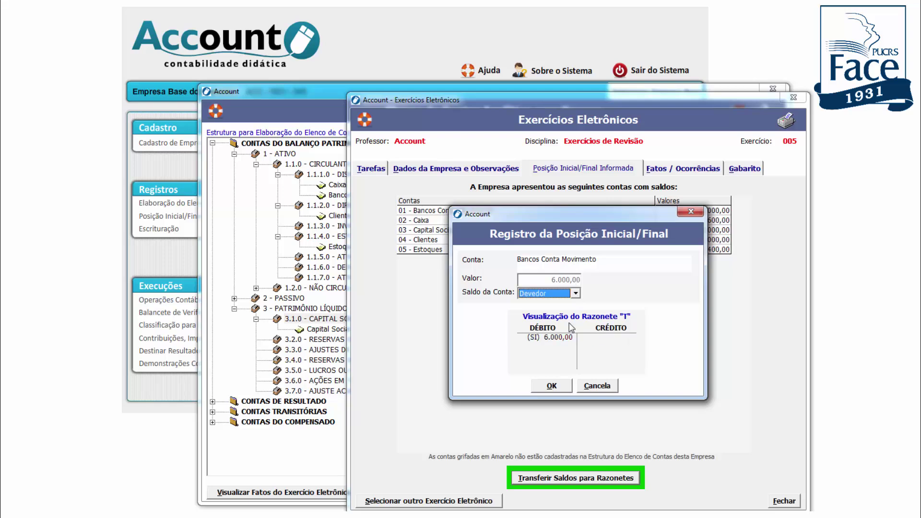
{"action": "left_click", "coordinate": [552, 386]}
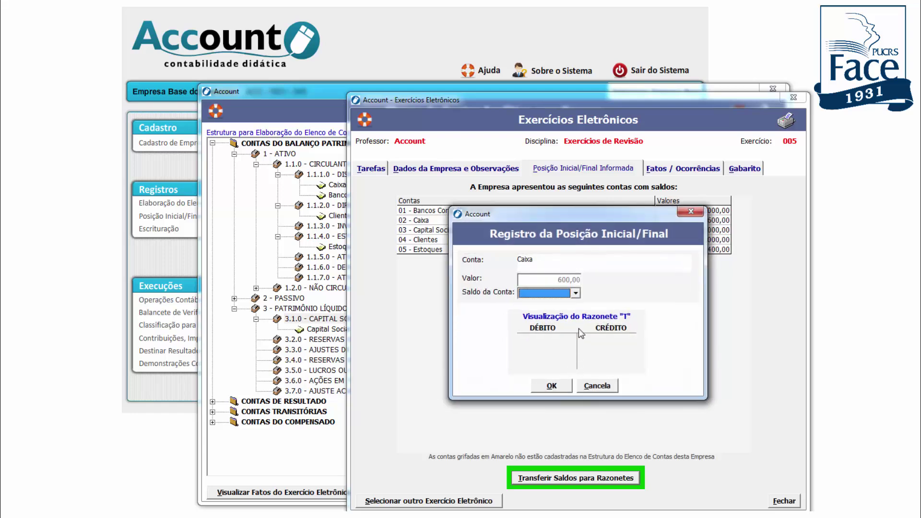
{"action": "left_click", "coordinate": [576, 293]}
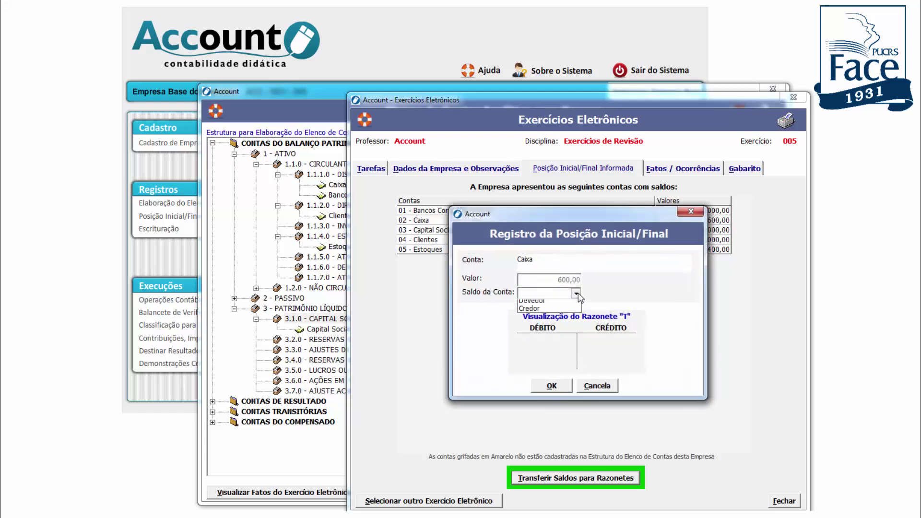
{"action": "left_click", "coordinate": [555, 313]}
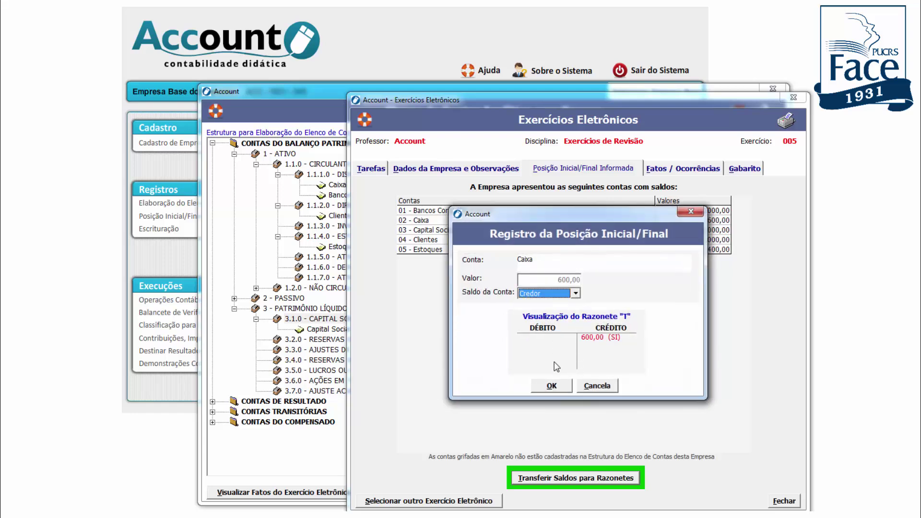
{"action": "left_click", "coordinate": [552, 386]}
Set Capital Social as credit and Clientes and Estoques as debit, then finish the transfer
{"action": "left_click", "coordinate": [575, 293]}
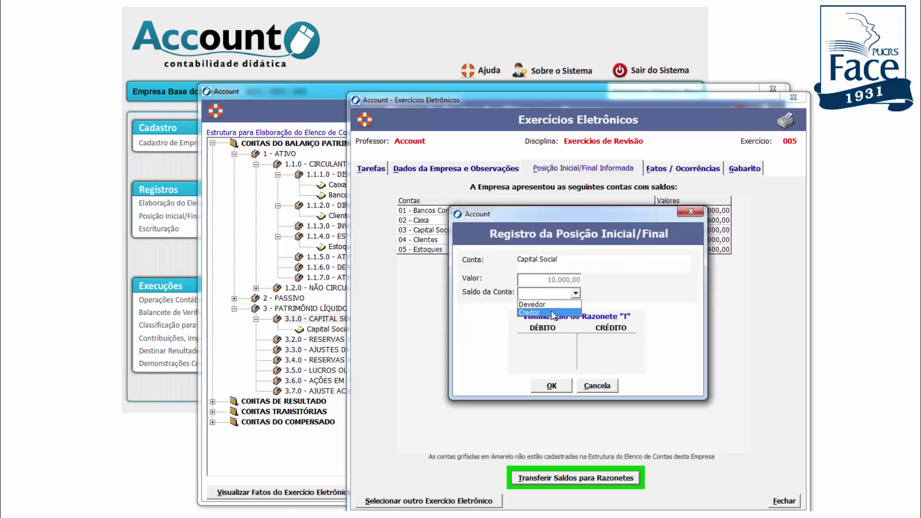
{"action": "left_click", "coordinate": [555, 313]}
{"action": "left_click", "coordinate": [553, 387]}
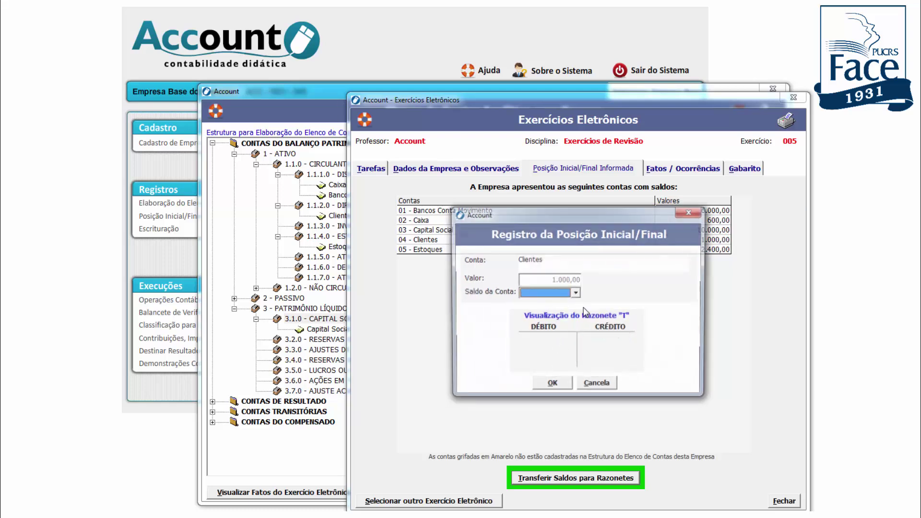
{"action": "left_click", "coordinate": [564, 294]}
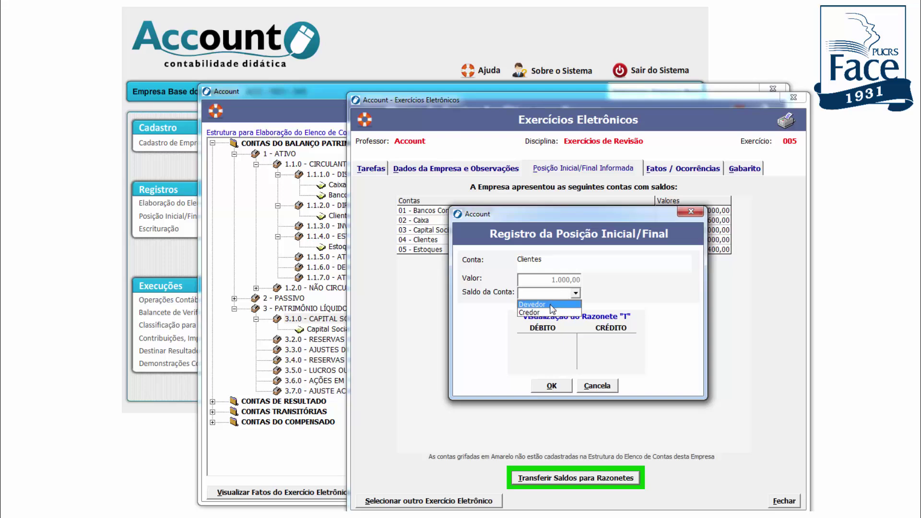
{"action": "left_click", "coordinate": [552, 306]}
{"action": "left_click", "coordinate": [557, 385]}
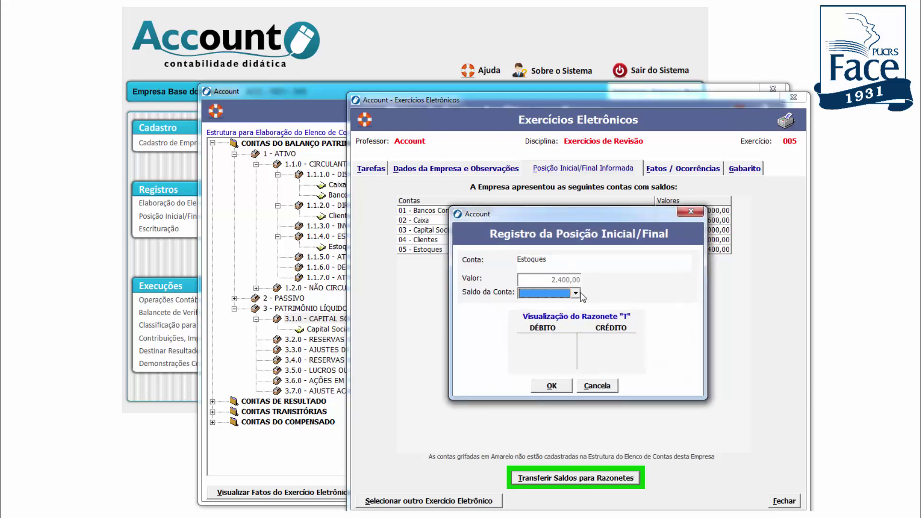
{"action": "left_click", "coordinate": [576, 292]}
{"action": "left_click", "coordinate": [551, 306]}
{"action": "left_click", "coordinate": [552, 386]}
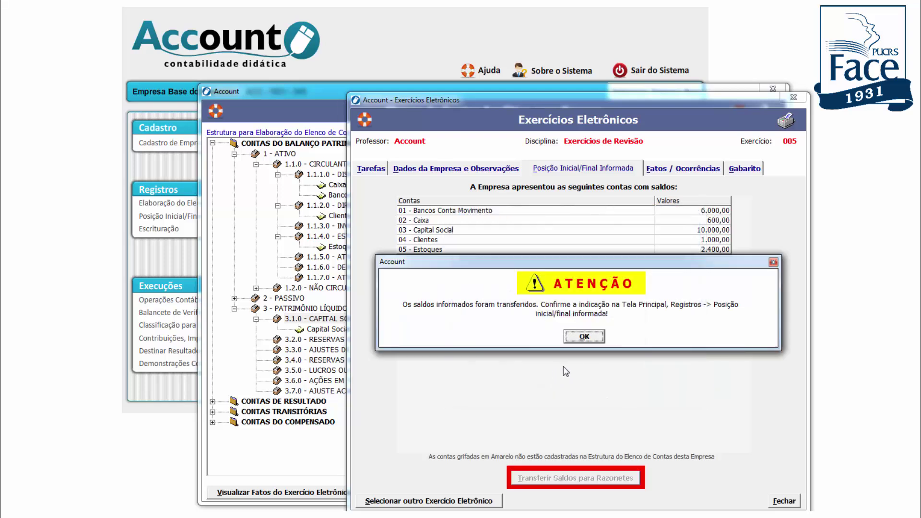
{"action": "left_click", "coordinate": [584, 336]}
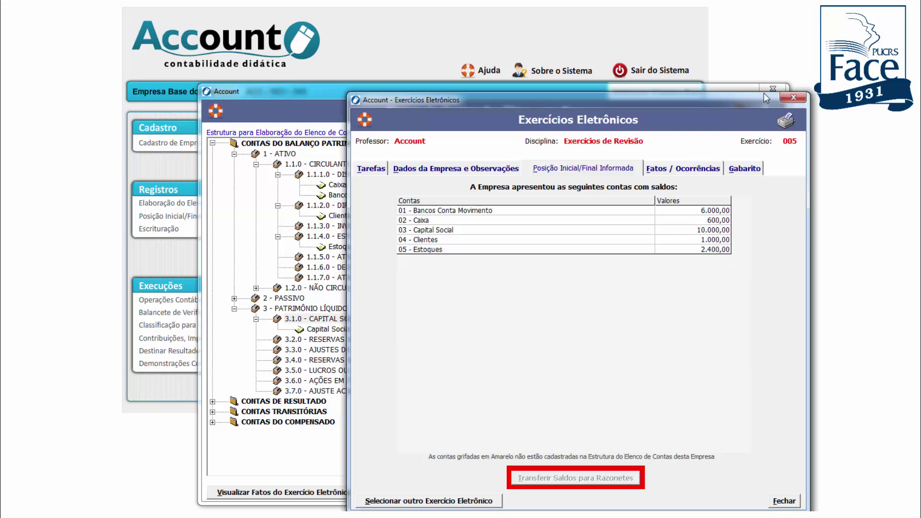
{"action": "left_click", "coordinate": [793, 99]}
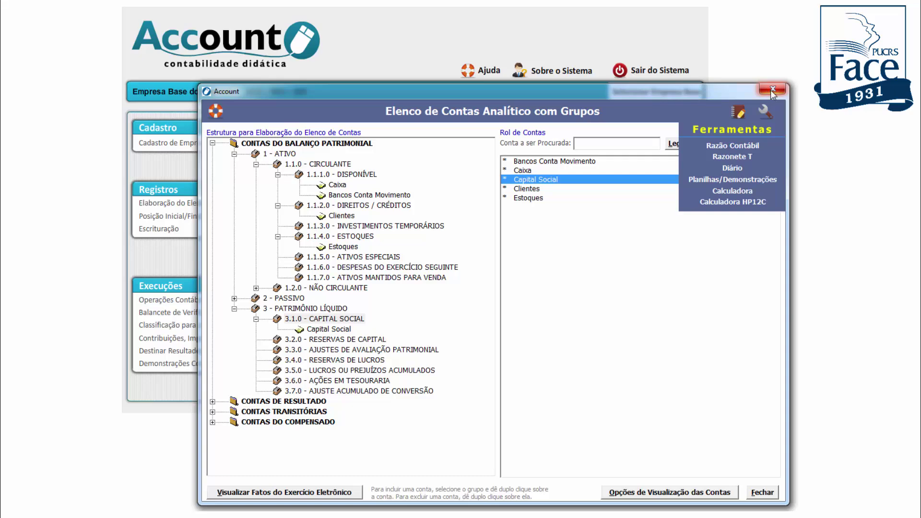
Close the chart of accounts and open the Posição Inicial/Final register, showing a 1.200,00 difference
{"action": "left_click", "coordinate": [772, 90]}
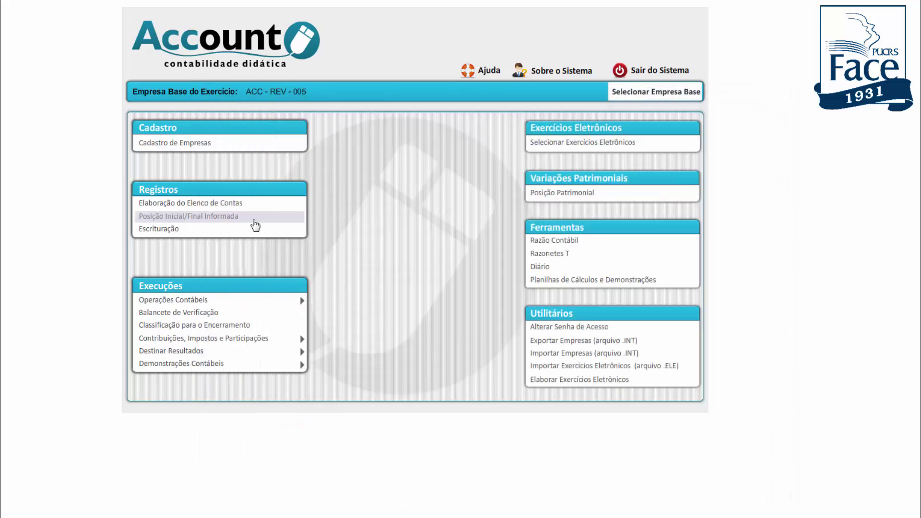
{"action": "left_click", "coordinate": [249, 222]}
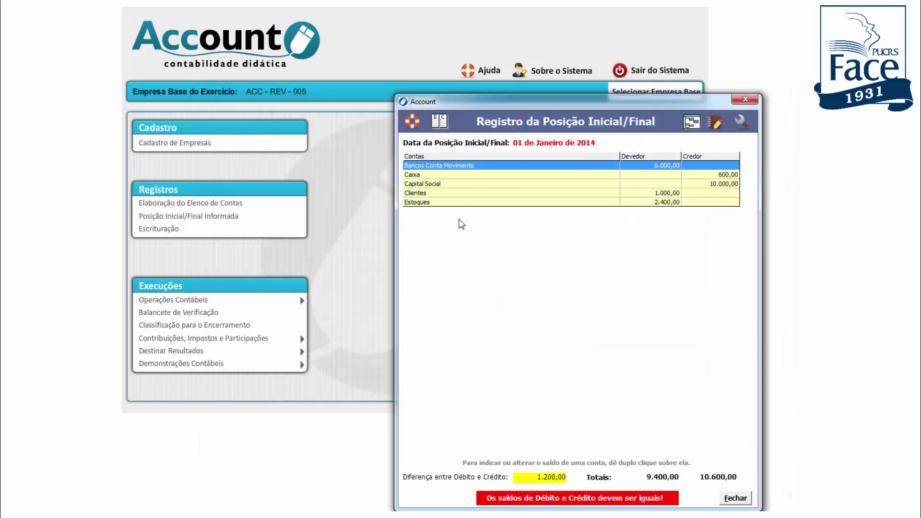
{"action": "left_click_drag", "start_coordinate": [615, 110], "coordinate": [601, 88]}
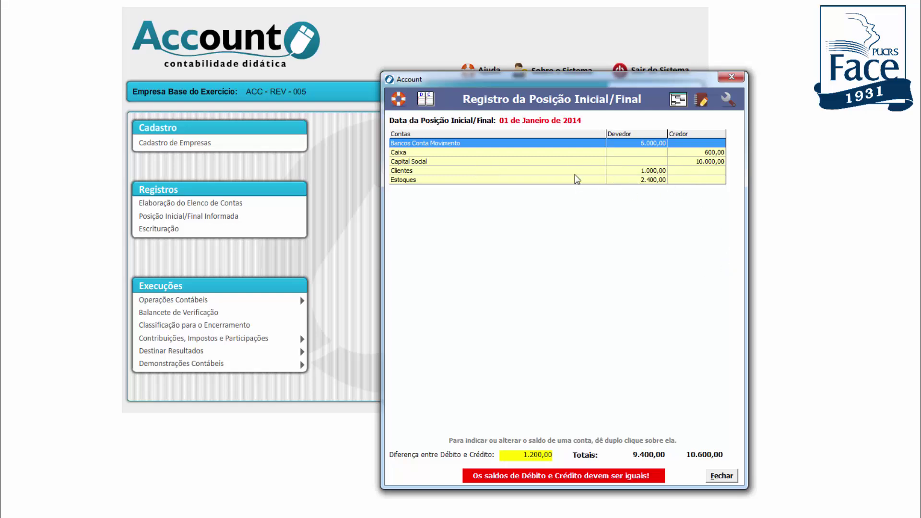
Review the Técnica do Débito e Crédito reference table, then close it
{"action": "left_click", "coordinate": [425, 101]}
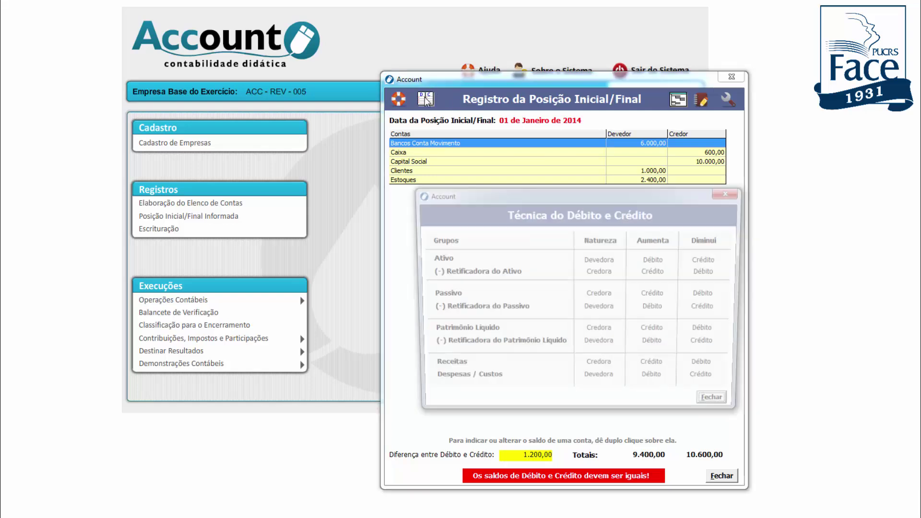
{"action": "left_click_drag", "start_coordinate": [551, 200], "coordinate": [536, 175]}
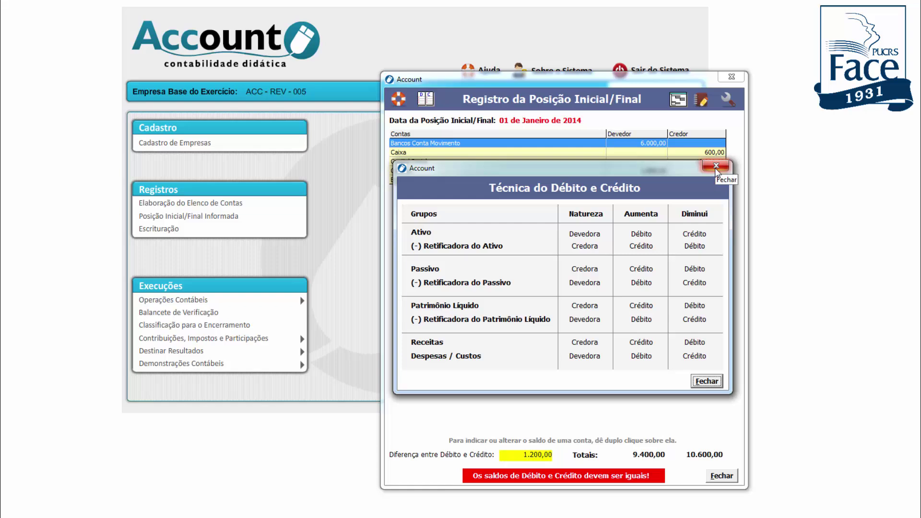
{"action": "left_click", "coordinate": [716, 166]}
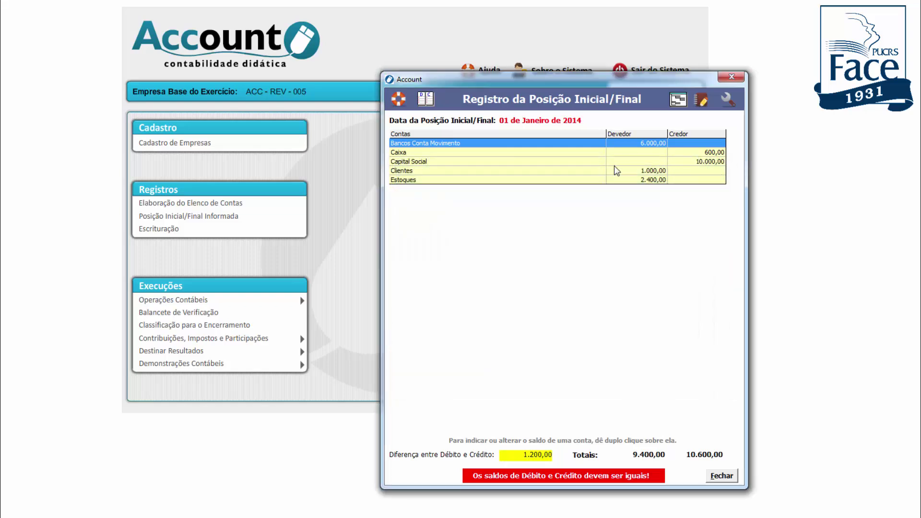
Make Caixa's 600,00 a debit, confirm the balanced 10.000,00 position, and open Razonete T
{"action": "double_click", "coordinate": [539, 154]}
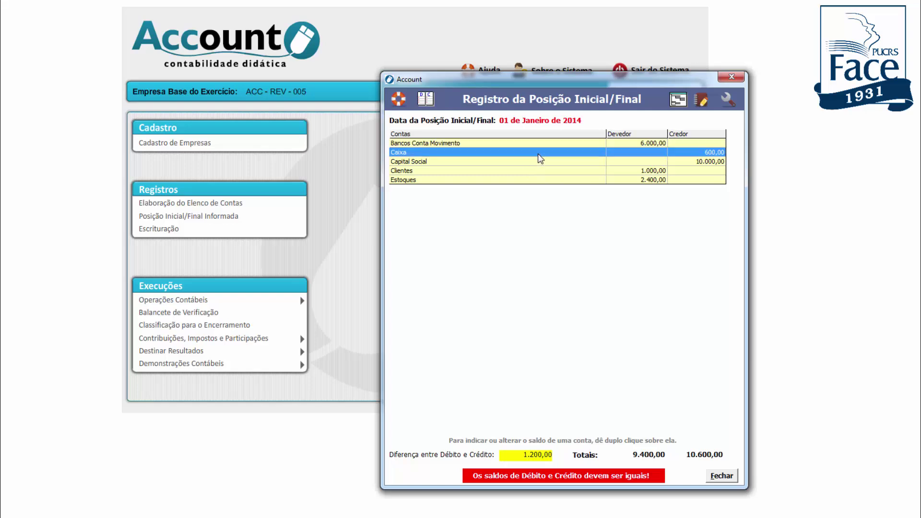
{"action": "left_click", "coordinate": [576, 294]}
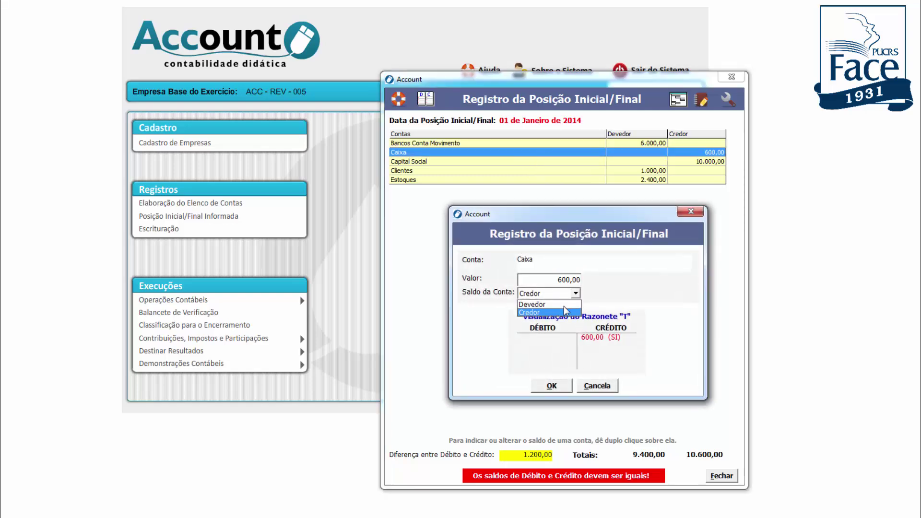
{"action": "left_click", "coordinate": [561, 305]}
{"action": "left_click", "coordinate": [552, 386]}
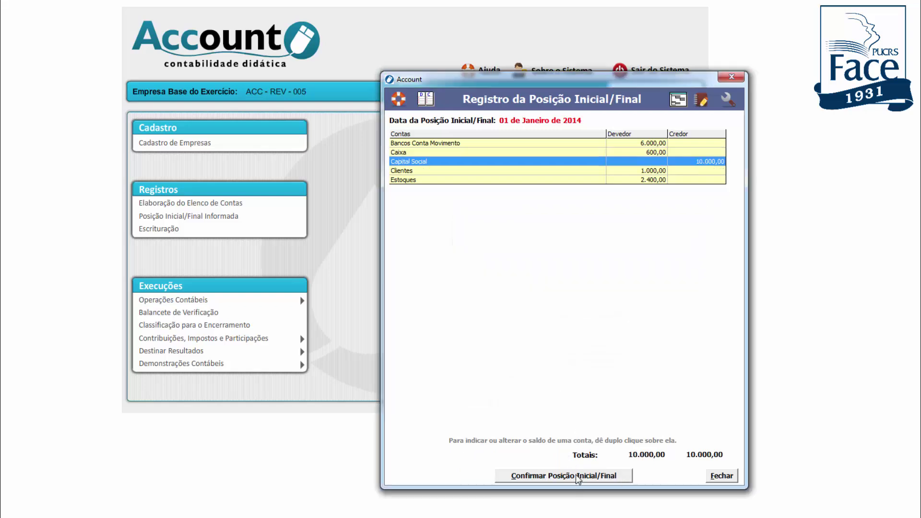
{"action": "left_click", "coordinate": [579, 476]}
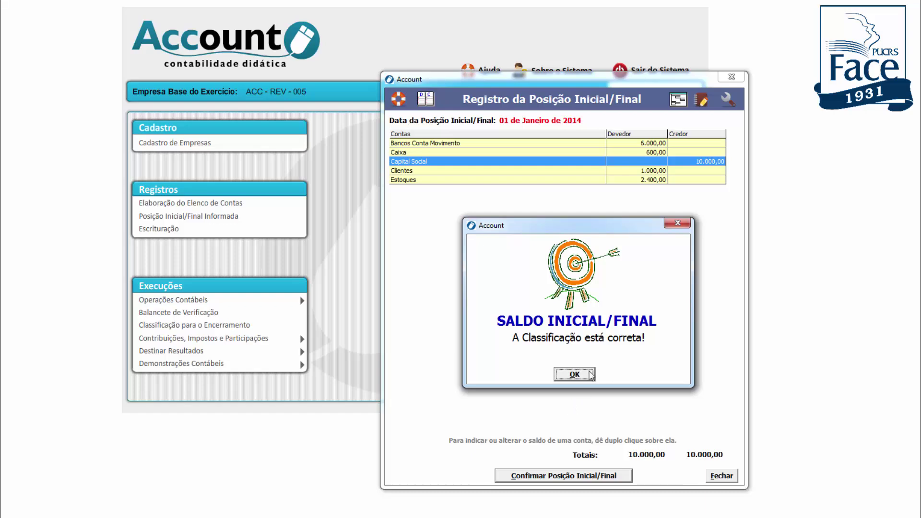
{"action": "left_click", "coordinate": [580, 379]}
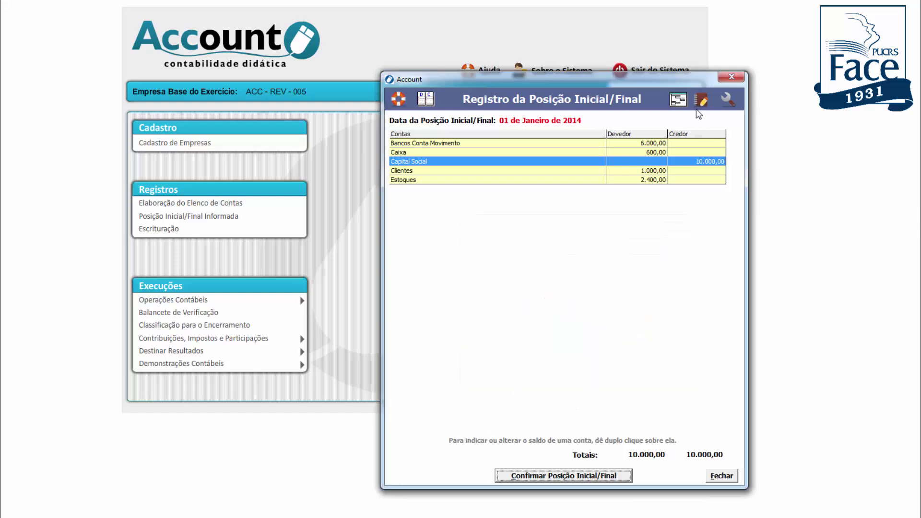
{"action": "left_click", "coordinate": [725, 105]}
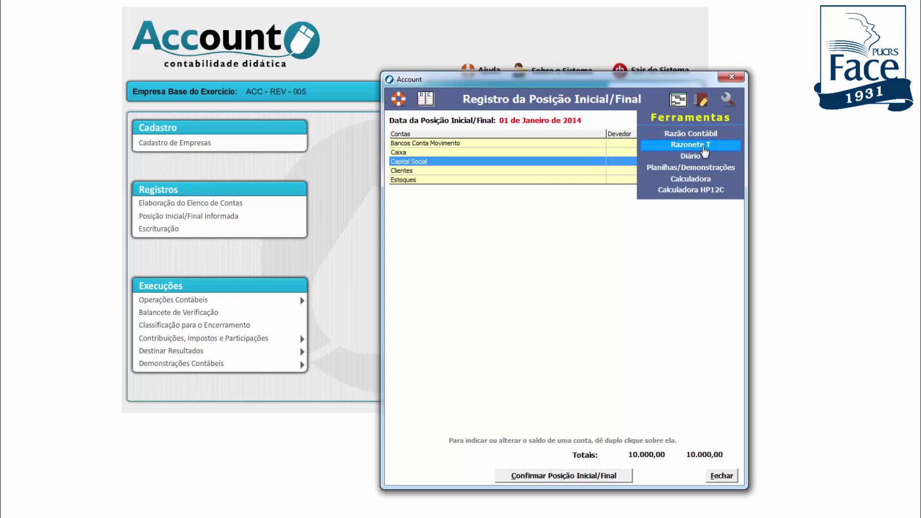
{"action": "left_click", "coordinate": [703, 145]}
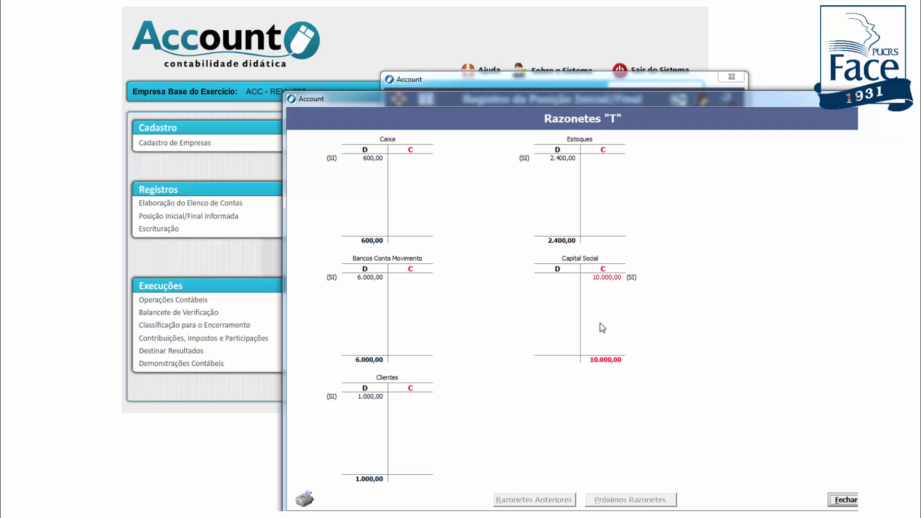
Review the five T-accounts, then close Razonetes T and the initial position register
{"action": "left_click_drag", "start_coordinate": [537, 102], "coordinate": [495, 71]}
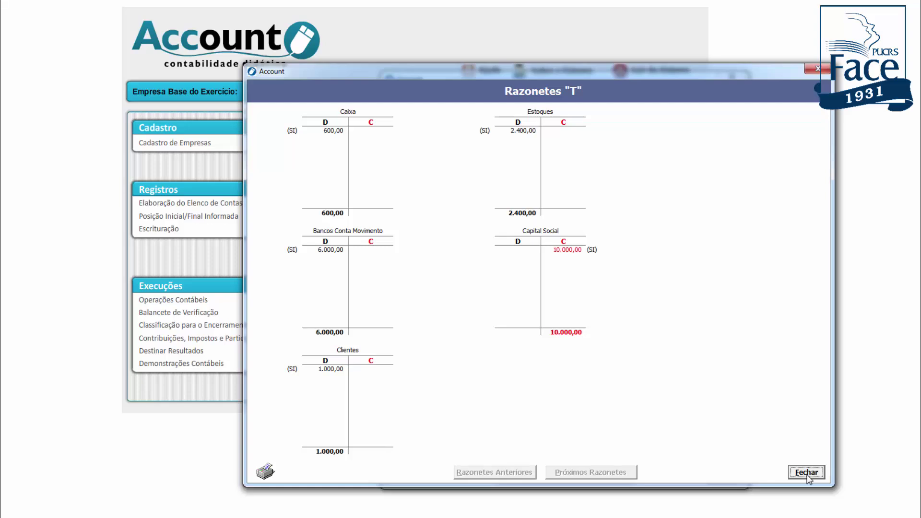
{"action": "left_click", "coordinate": [806, 473]}
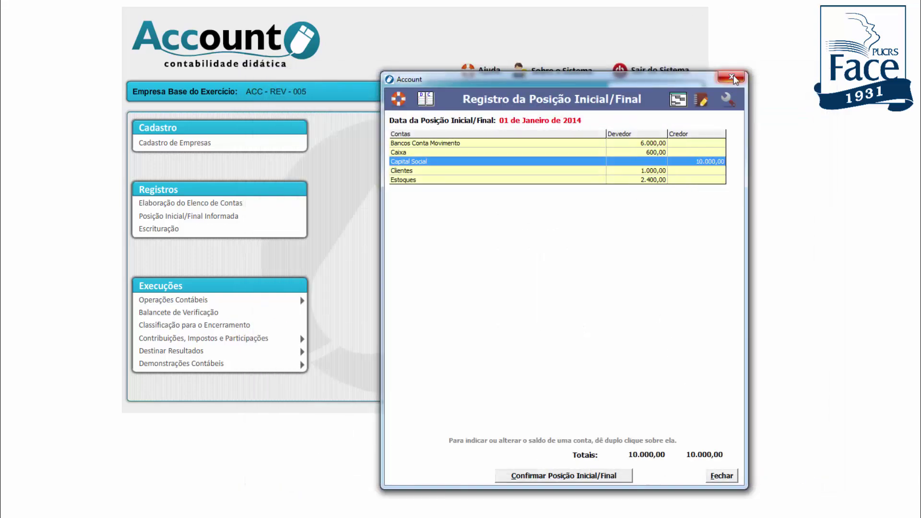
{"action": "left_click", "coordinate": [731, 78]}
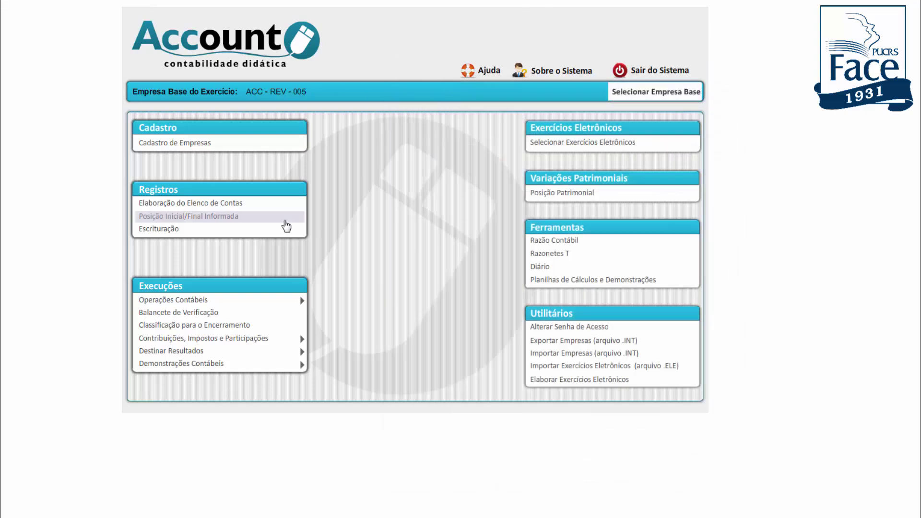
{"action": "mouse_move", "coordinate": [253, 303]}
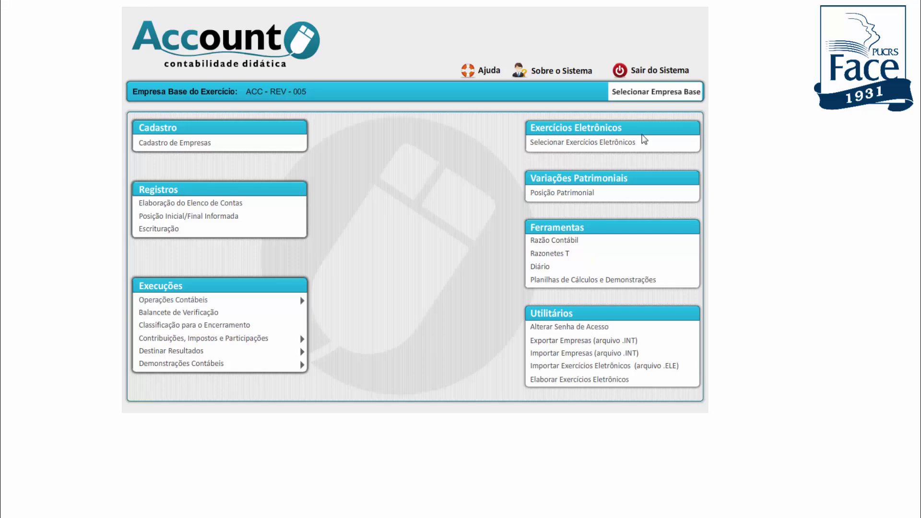
{"action": "left_click", "coordinate": [607, 151]}
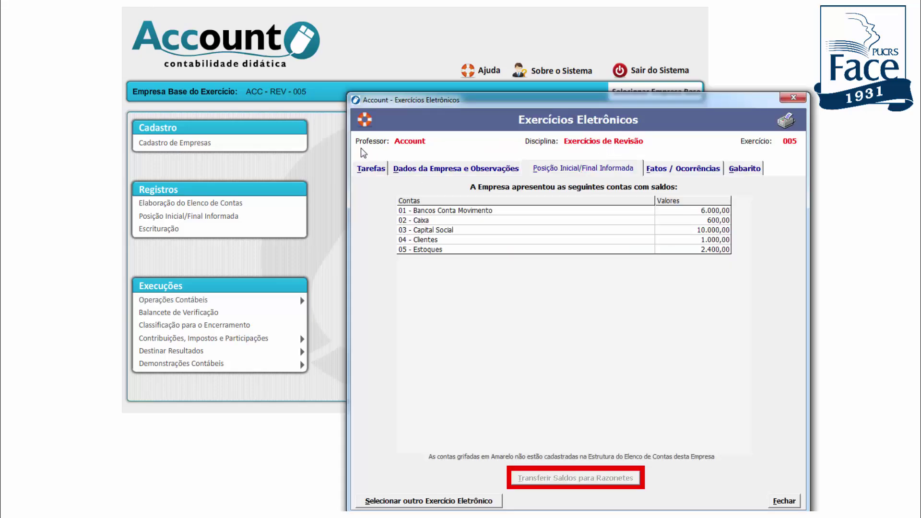
{"action": "left_click", "coordinate": [370, 169]}
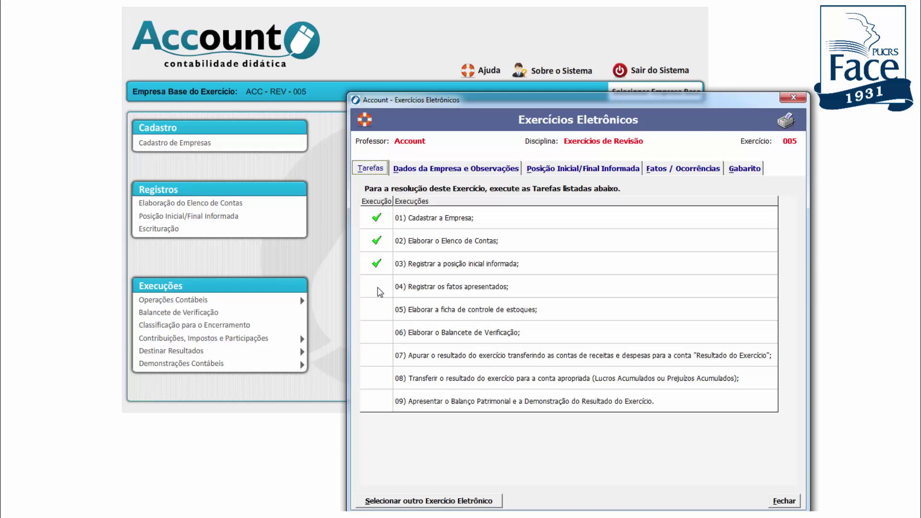
{"action": "left_click", "coordinate": [378, 291]}
{"action": "left_click", "coordinate": [784, 100]}
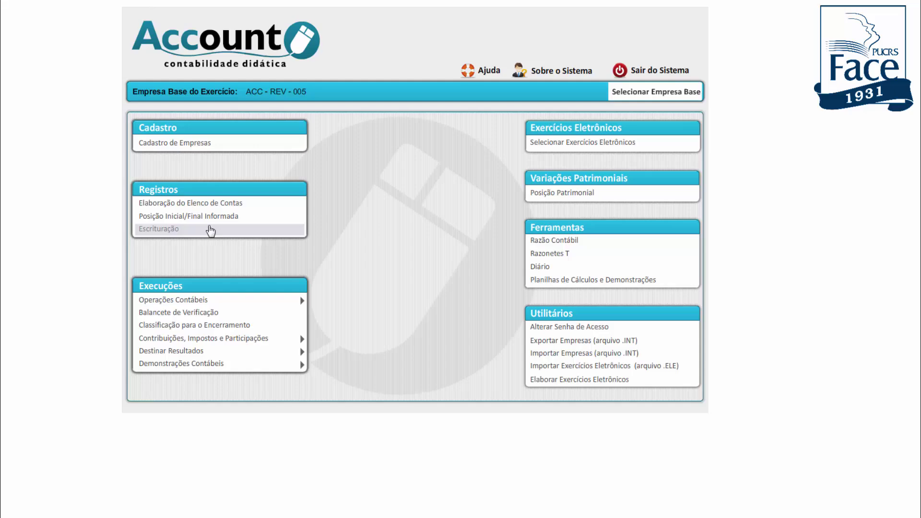
Open Escrituração and view the Fatos do Exercício Eletrônico awaiting bookkeeping
{"action": "left_click", "coordinate": [211, 231]}
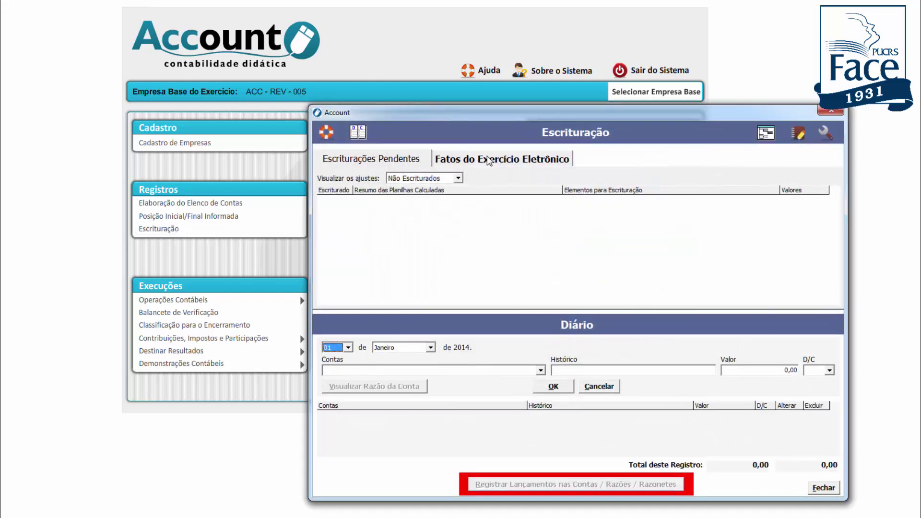
{"action": "left_click", "coordinate": [488, 160]}
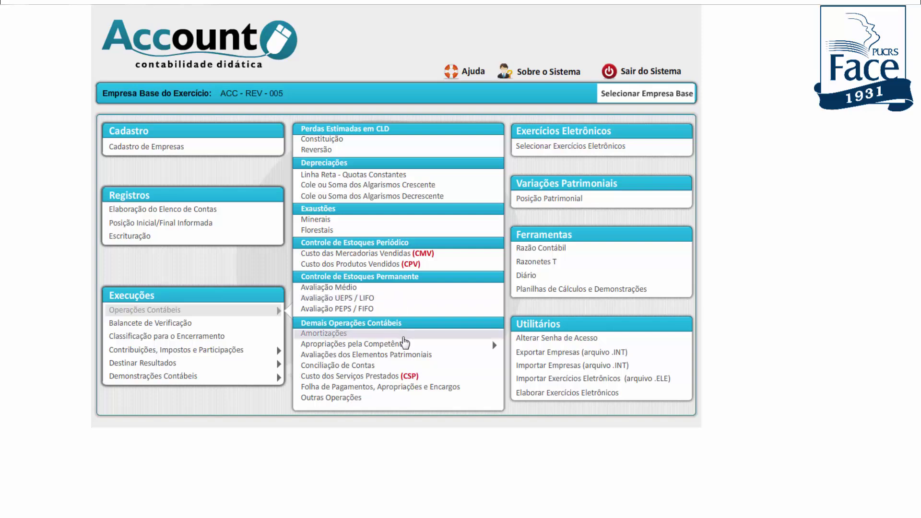
{"action": "mouse_move", "coordinate": [403, 343]}
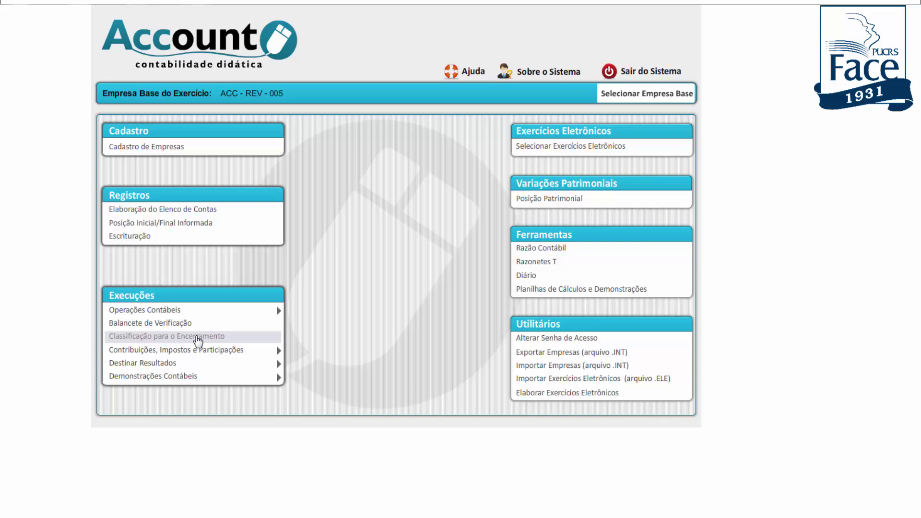
{"action": "mouse_move", "coordinate": [202, 351]}
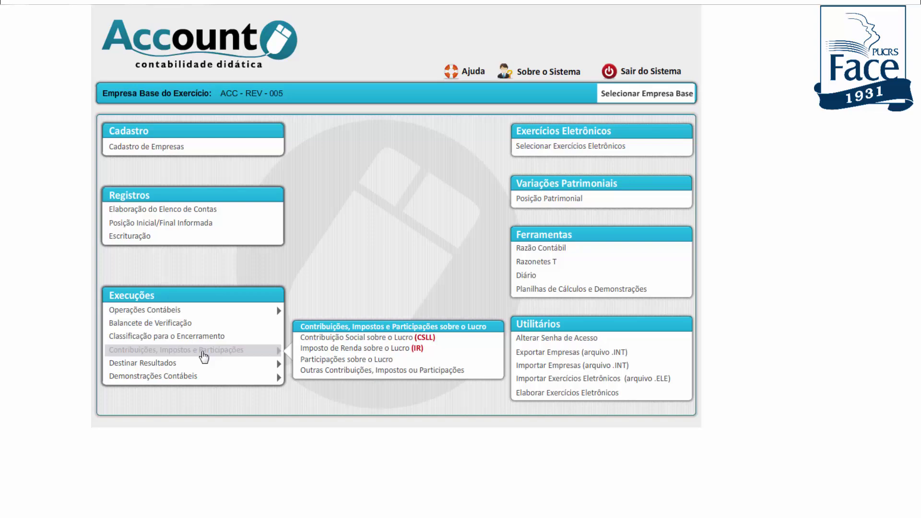
{"action": "mouse_move", "coordinate": [205, 367]}
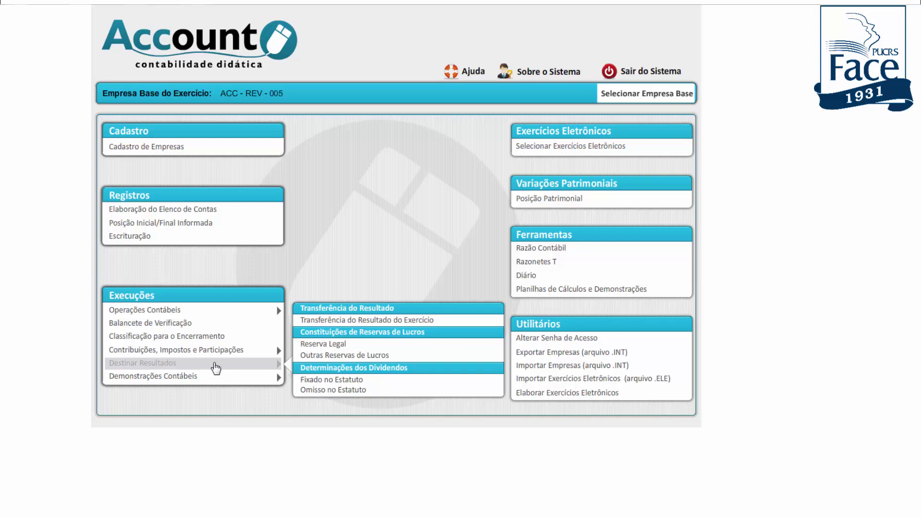
{"action": "mouse_move", "coordinate": [219, 382]}
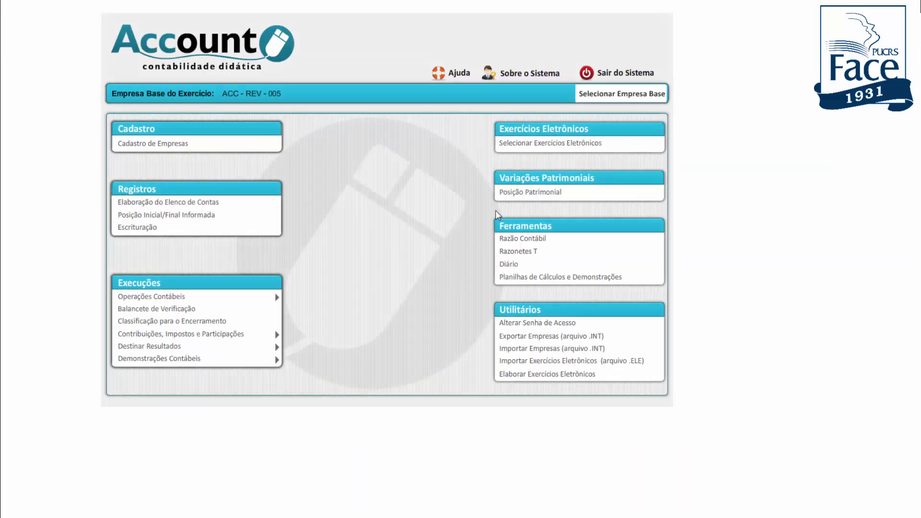
{"action": "left_click", "coordinate": [646, 146]}
Start a new company registration, ticking agricultural accounting and non-profit institution
{"action": "left_click", "coordinate": [154, 144]}
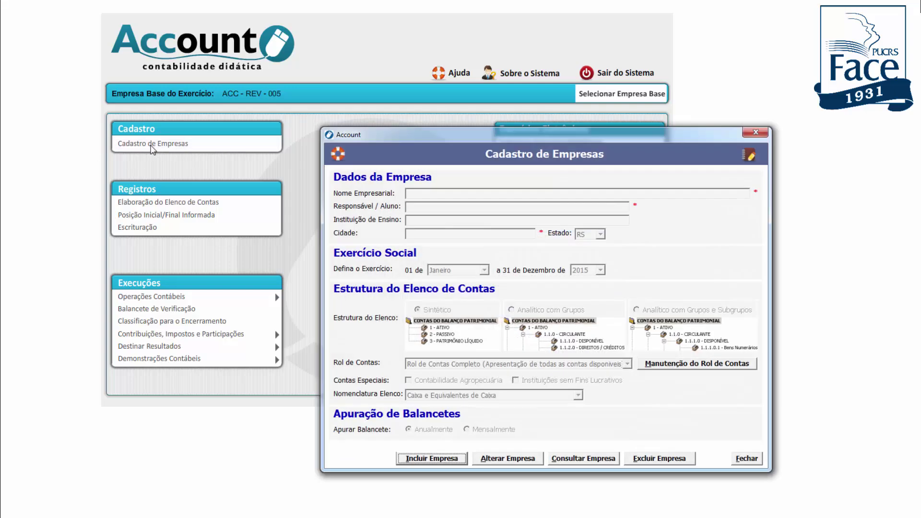
{"action": "left_click", "coordinate": [432, 459]}
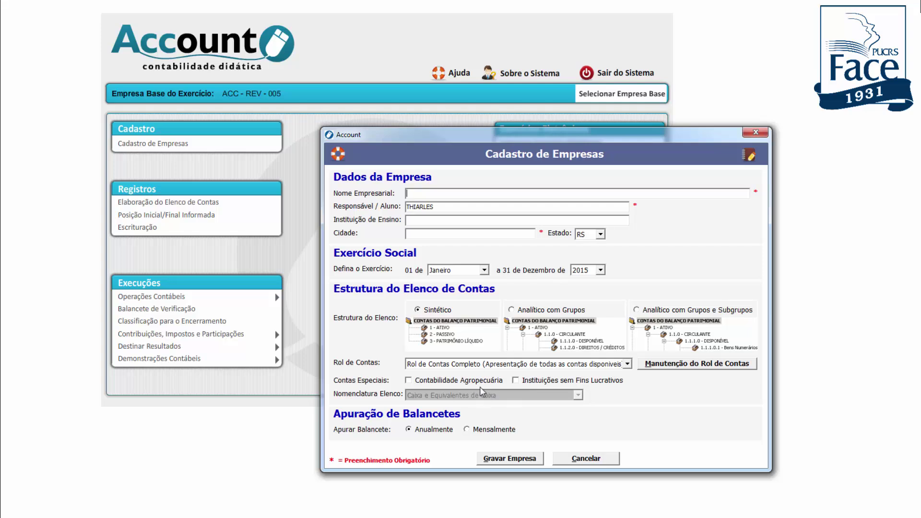
{"action": "left_click", "coordinate": [410, 380]}
{"action": "left_click", "coordinate": [520, 386]}
Try the grouped analytic account structures, then discard the form and list the base companies
{"action": "left_click", "coordinate": [512, 310]}
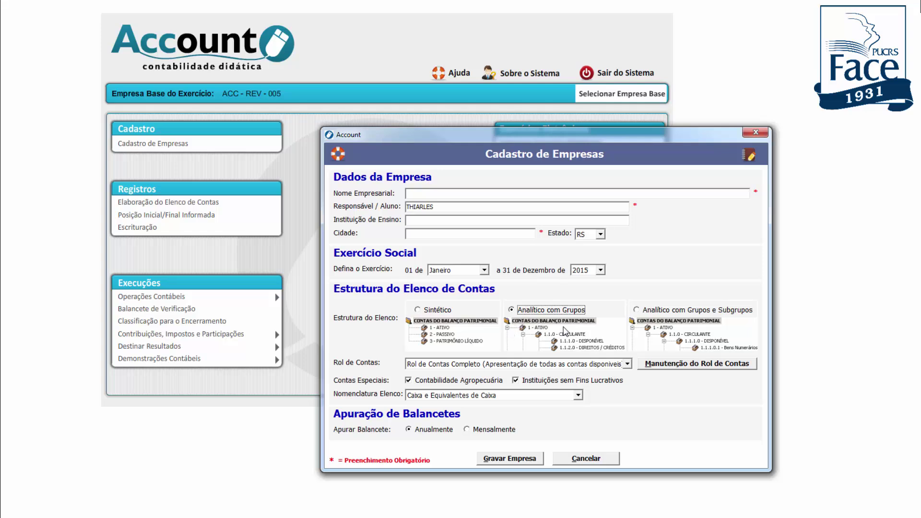
{"action": "left_click", "coordinate": [642, 313]}
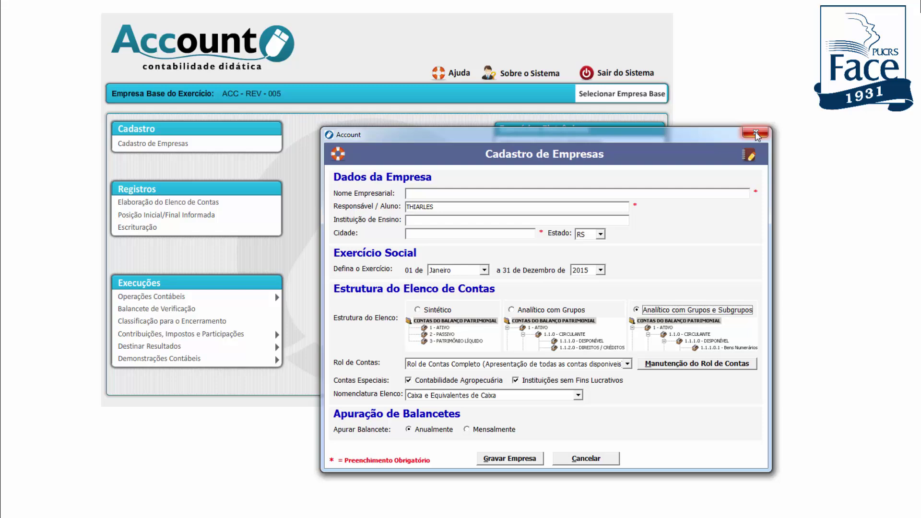
{"action": "left_click", "coordinate": [756, 134]}
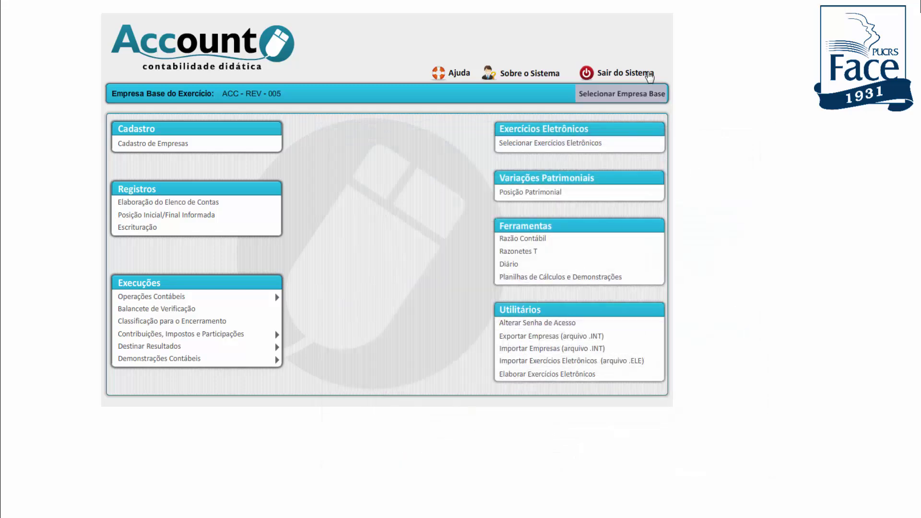
{"action": "left_click", "coordinate": [624, 96]}
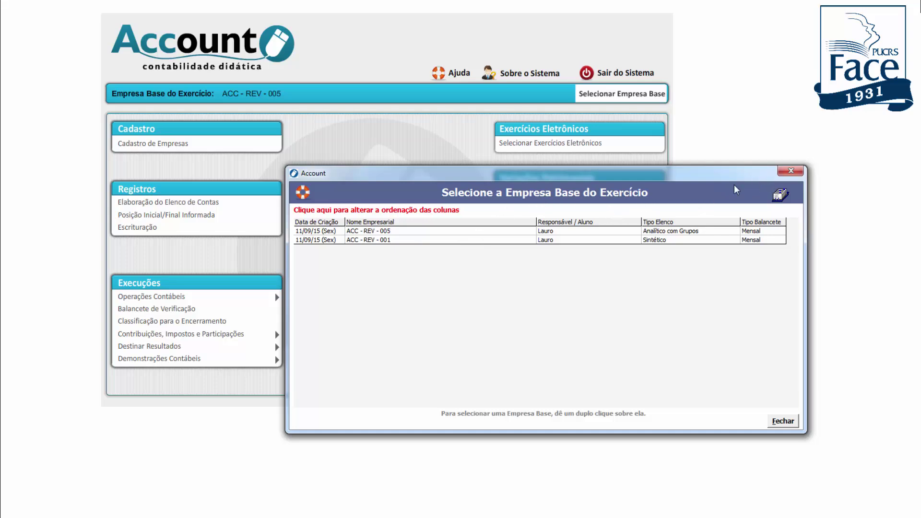
Select ACC - REV - 005 as base company and open Utilitários > Elaborar Exercícios Eletrônicos
{"action": "double_click", "coordinate": [402, 233]}
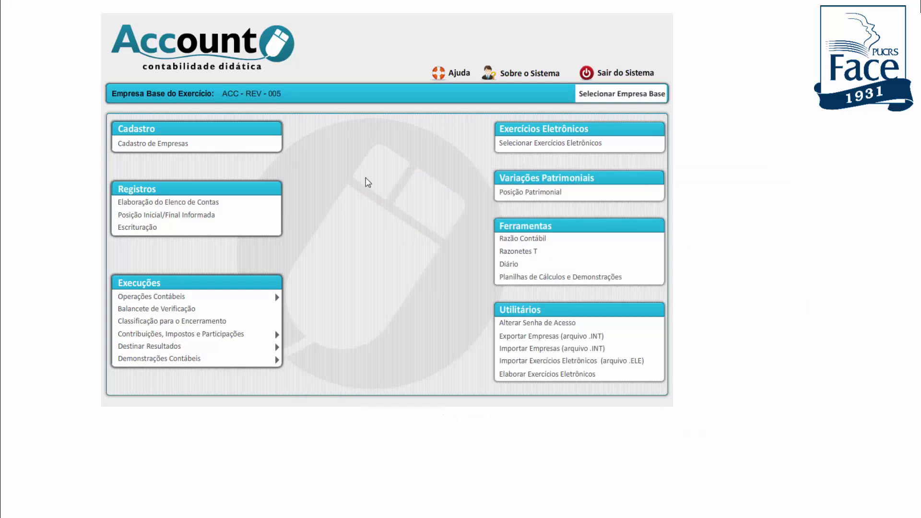
{"action": "left_click", "coordinate": [541, 375]}
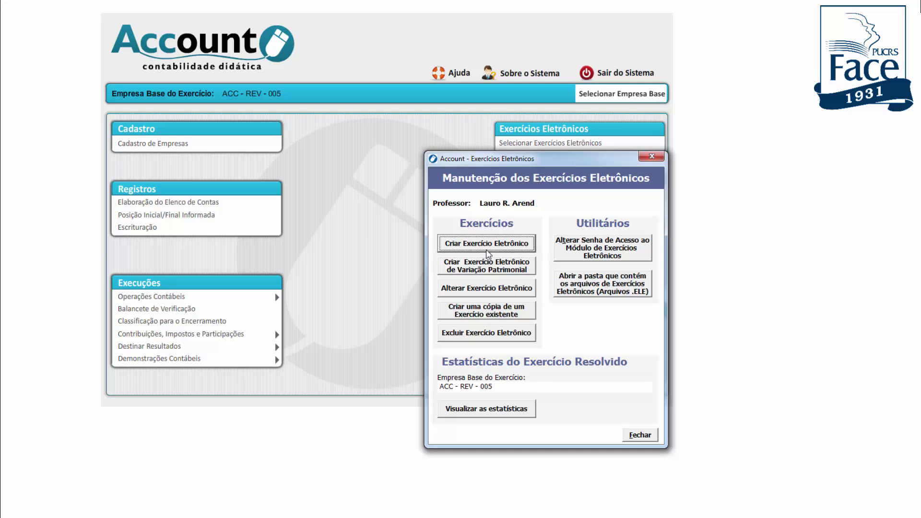
{"action": "left_click", "coordinate": [497, 409]}
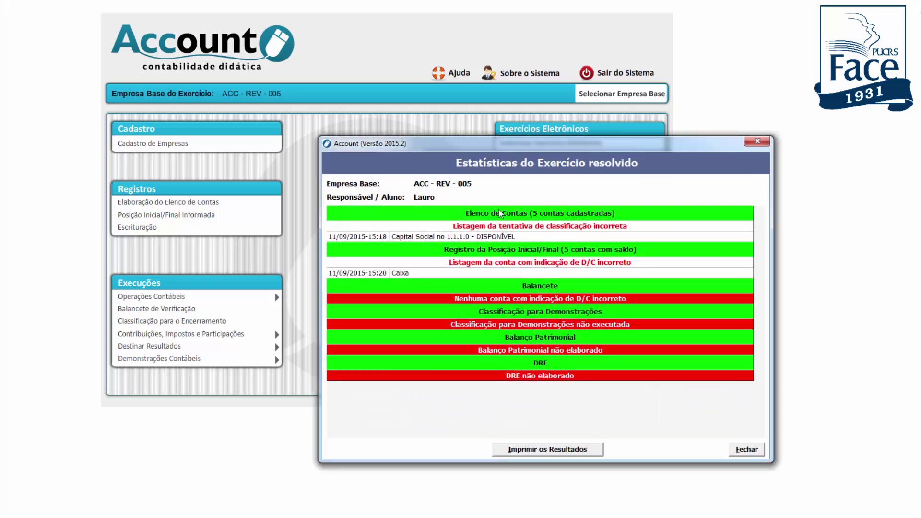
{"action": "left_click_drag", "start_coordinate": [502, 146], "coordinate": [335, 119]}
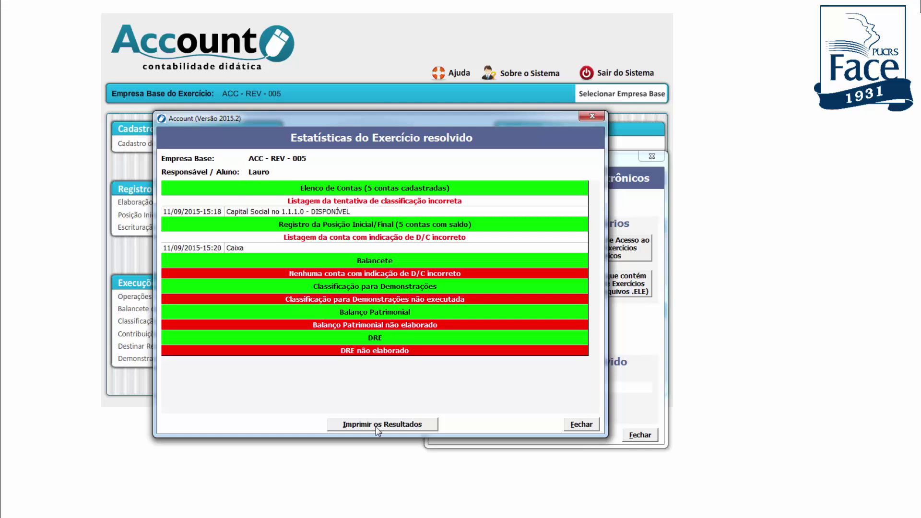
{"action": "left_click", "coordinate": [392, 425]}
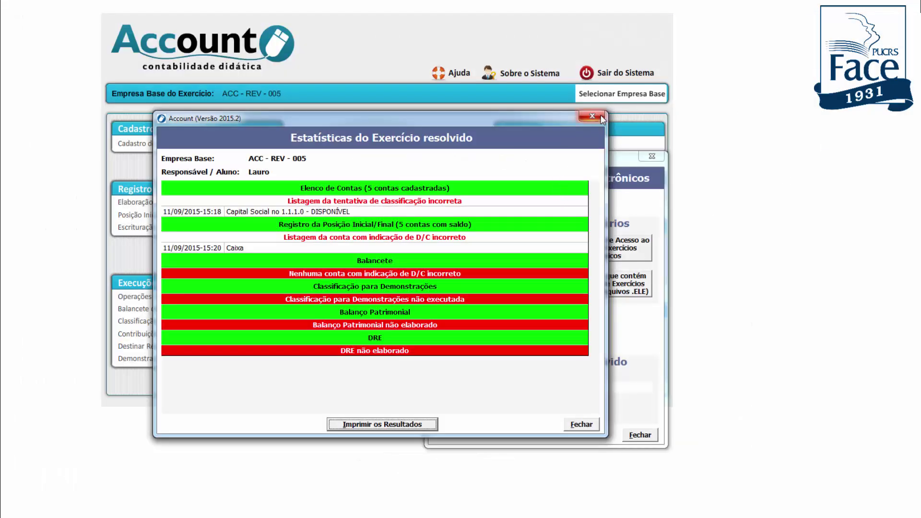
Close the statistics window, then close the Manutenção dos Exercícios Eletrônicos dialog with Fechar
{"action": "left_click", "coordinate": [600, 116]}
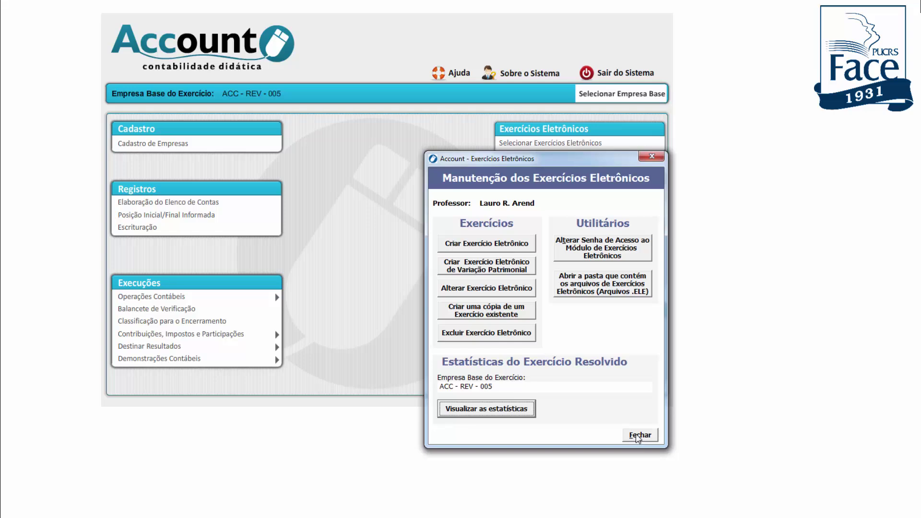
{"action": "left_click", "coordinate": [639, 436]}
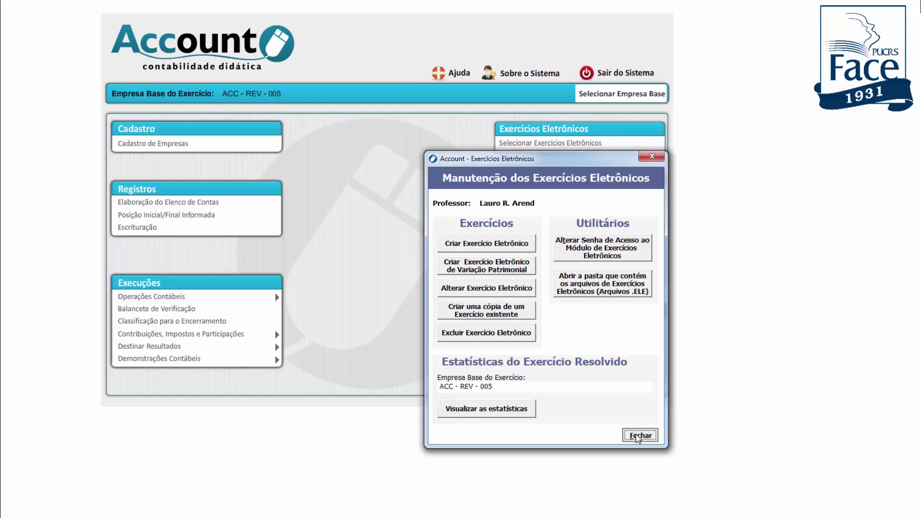